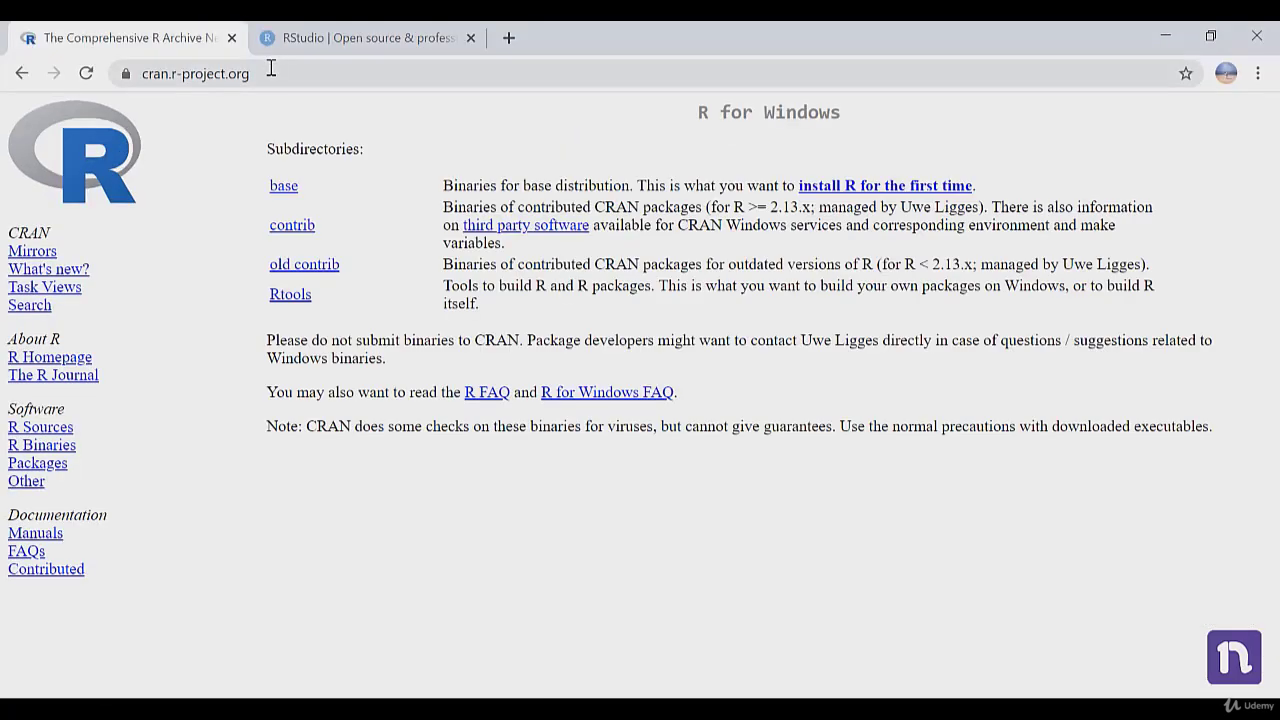
Open CRAN's first-time install page for R on Windows and download the R-3.6.2-win.exe installer.
left_click(271, 73)
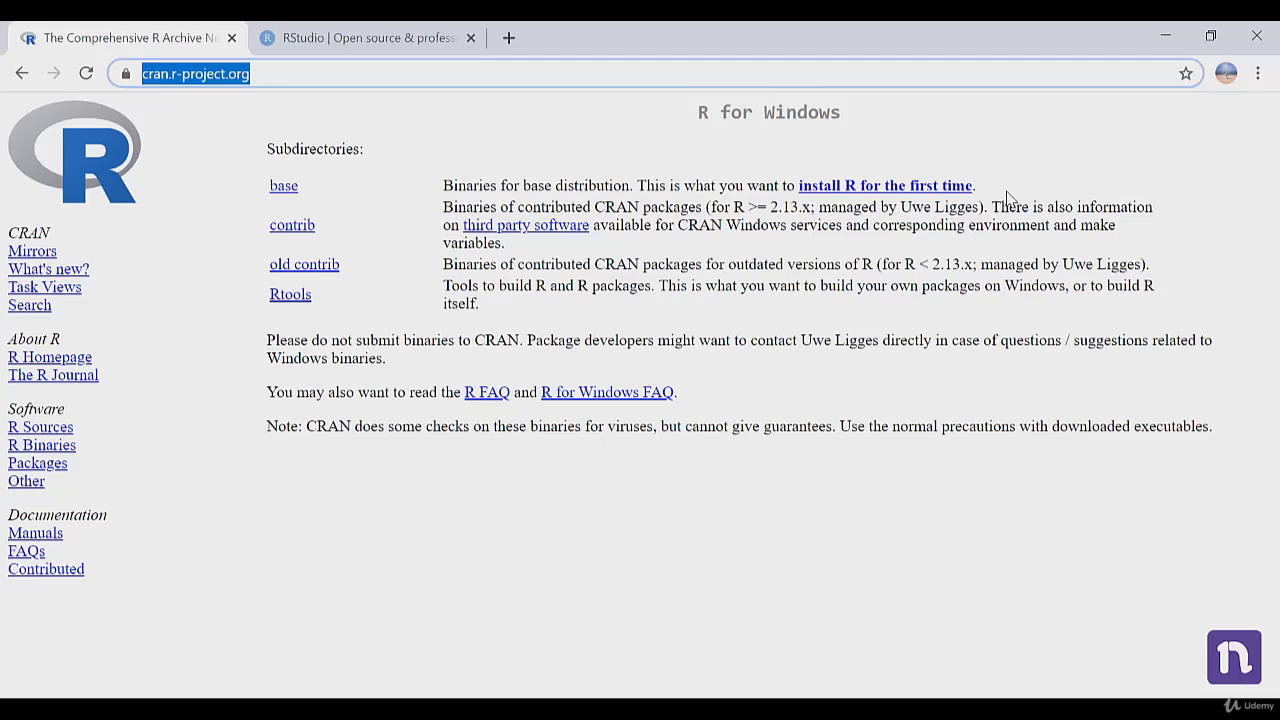
left_click(836, 190)
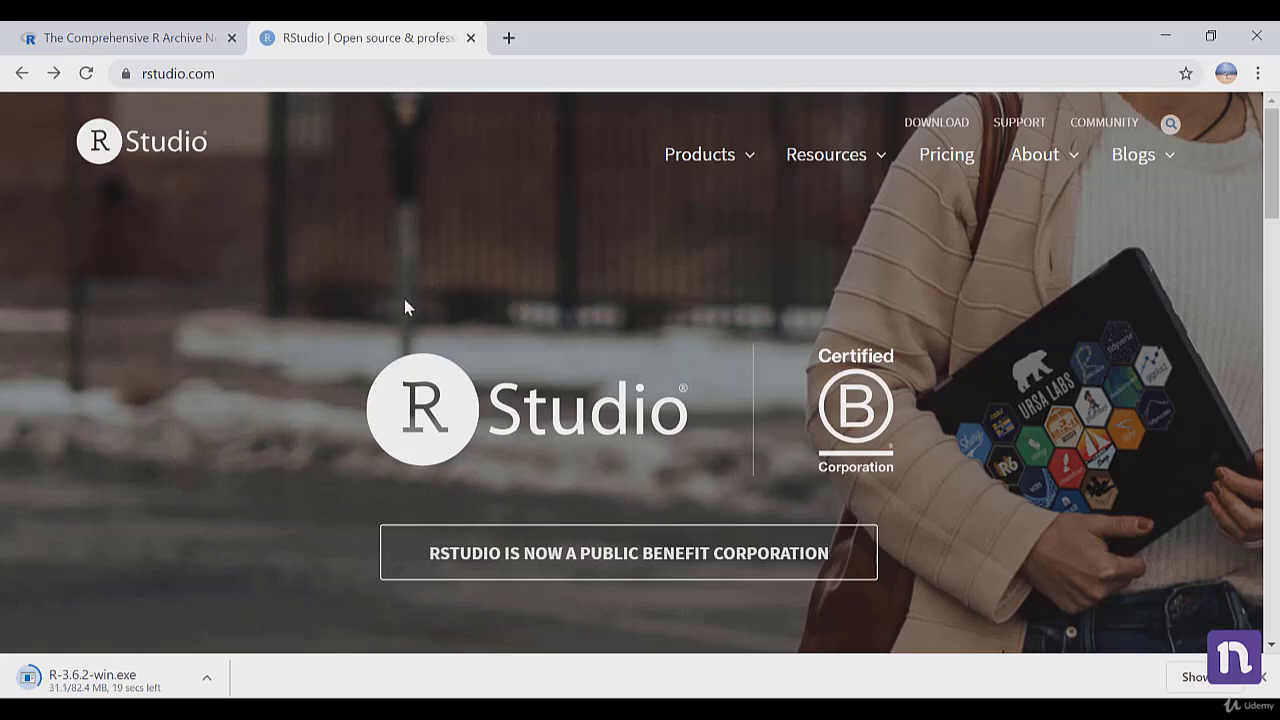
Examine the RStudio website for its download page and the RStudio Desktop link among the open-source products.
left_click(927, 135)
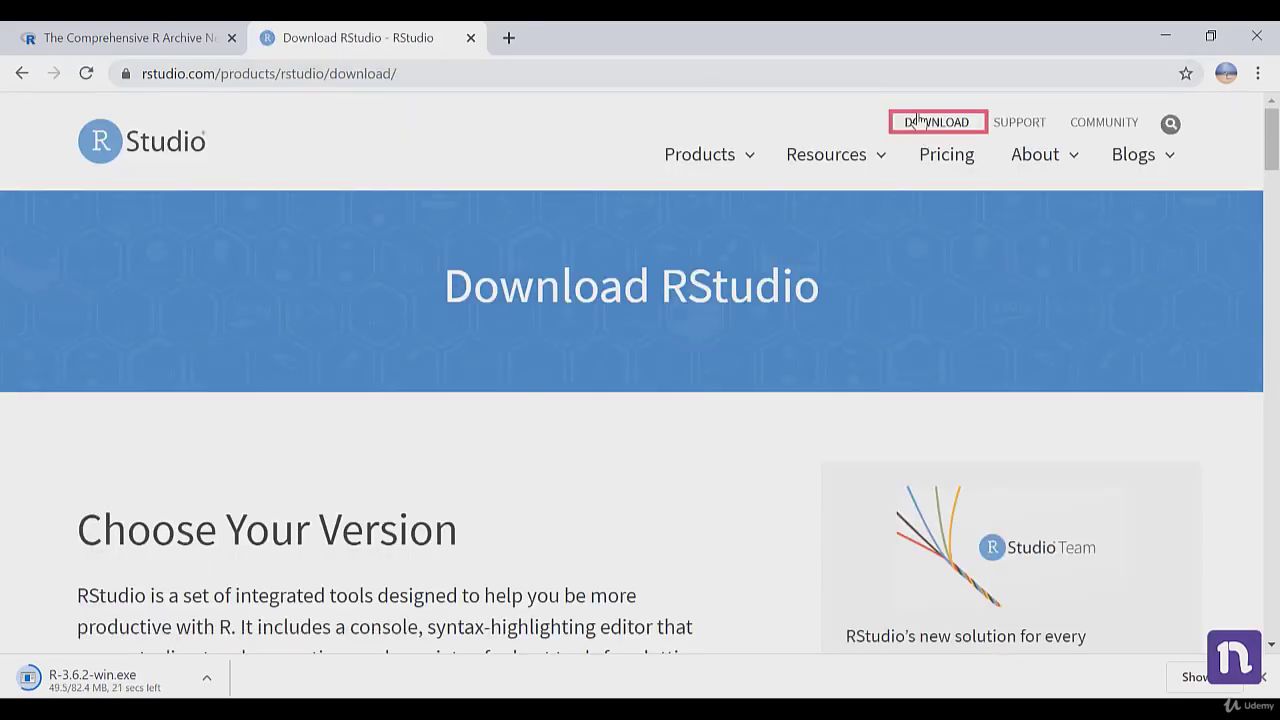
left_click(22, 73)
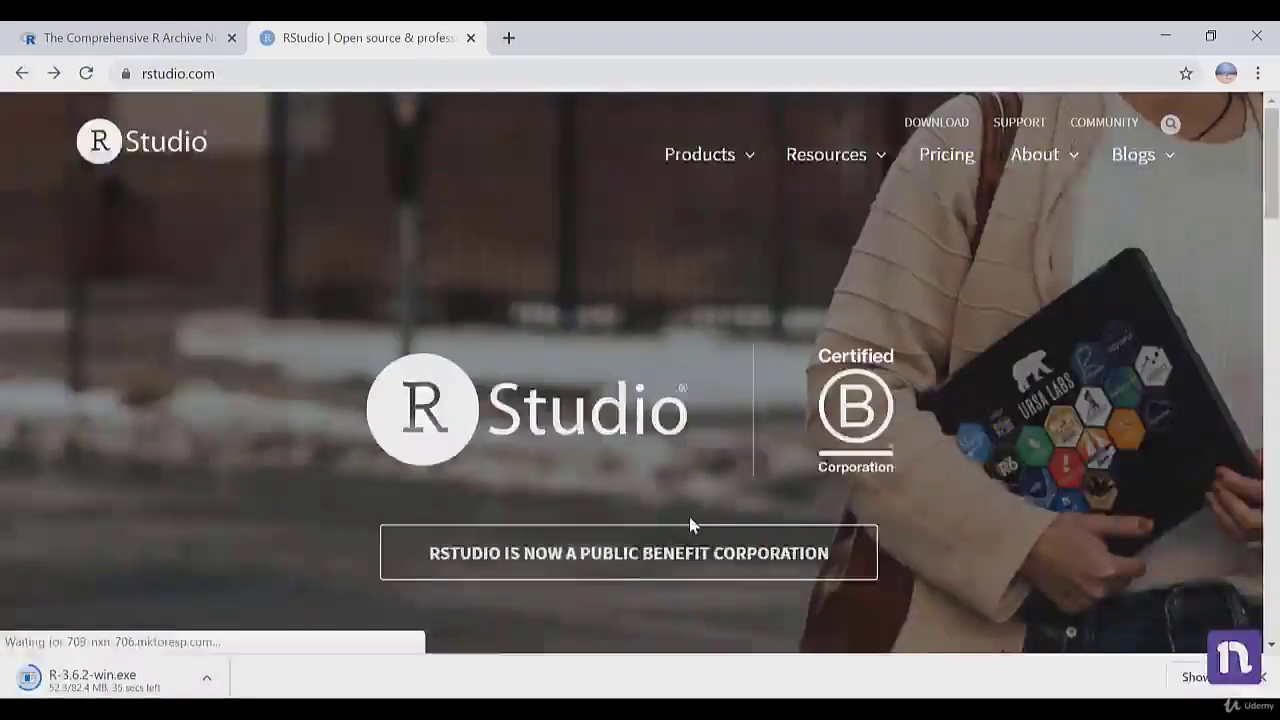
scroll(689, 518, "down", 20)
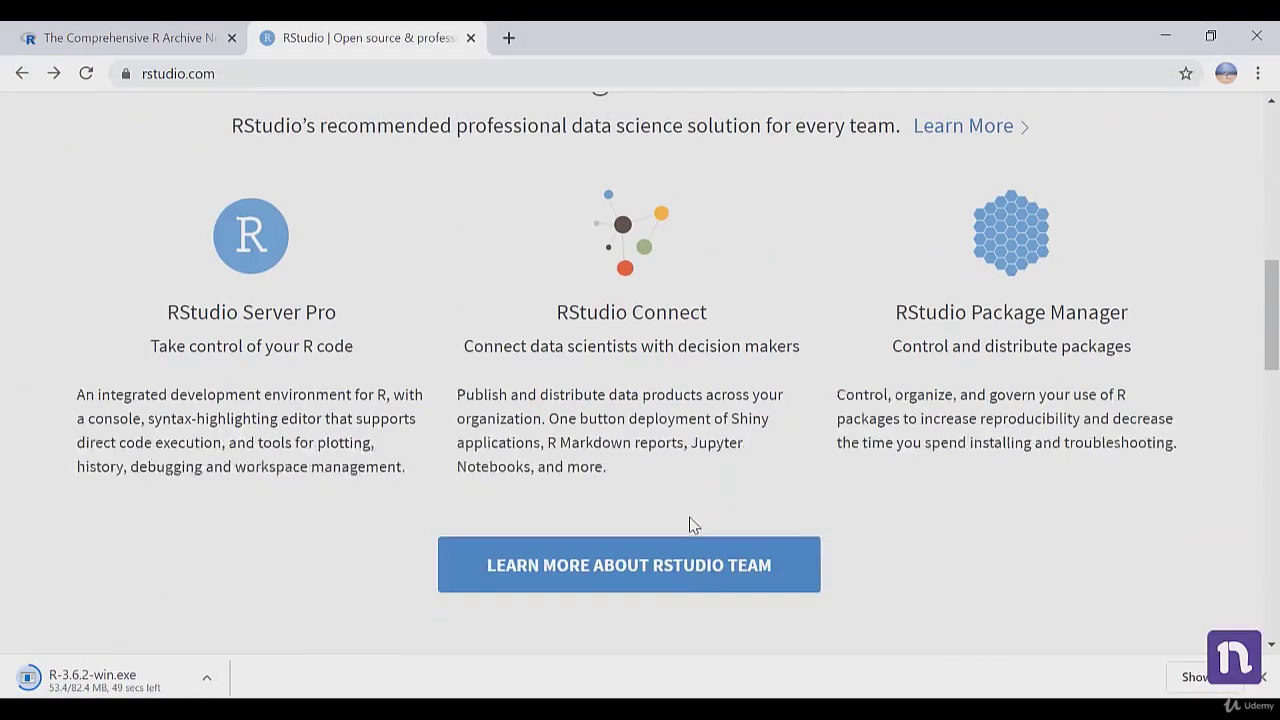
scroll(689, 525, "down", 1)
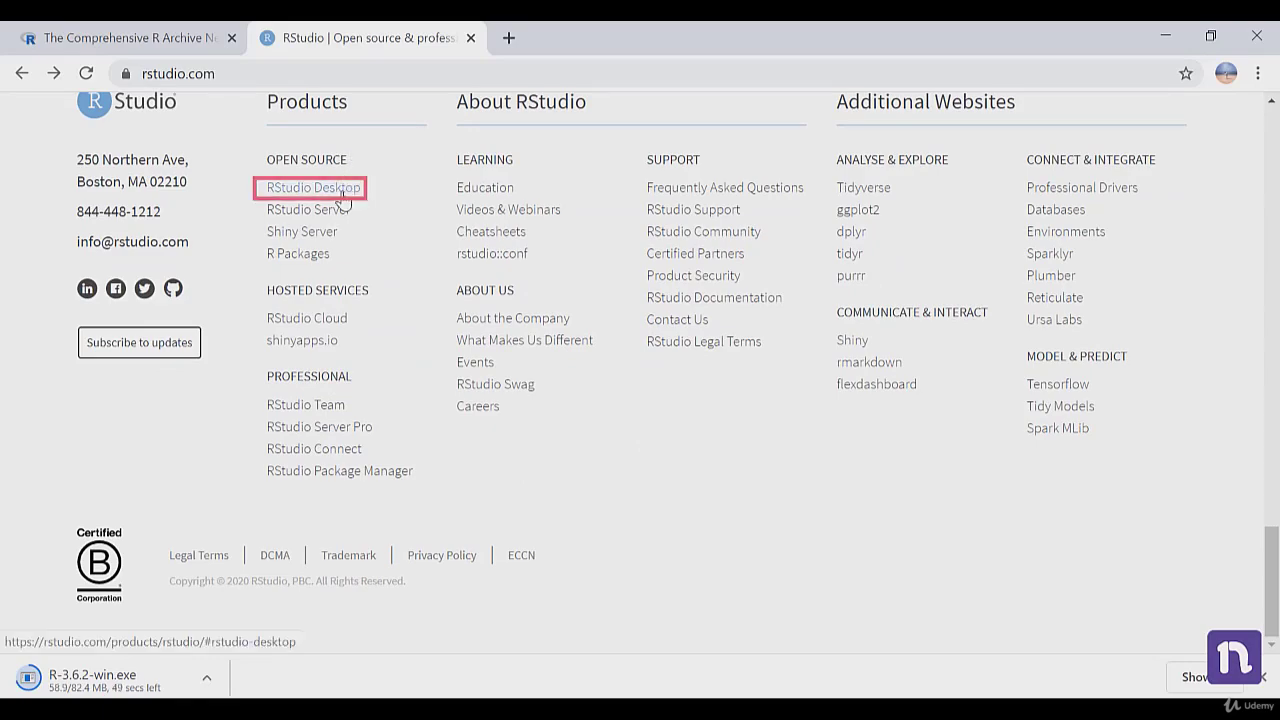
scroll(343, 201, "up", 20)
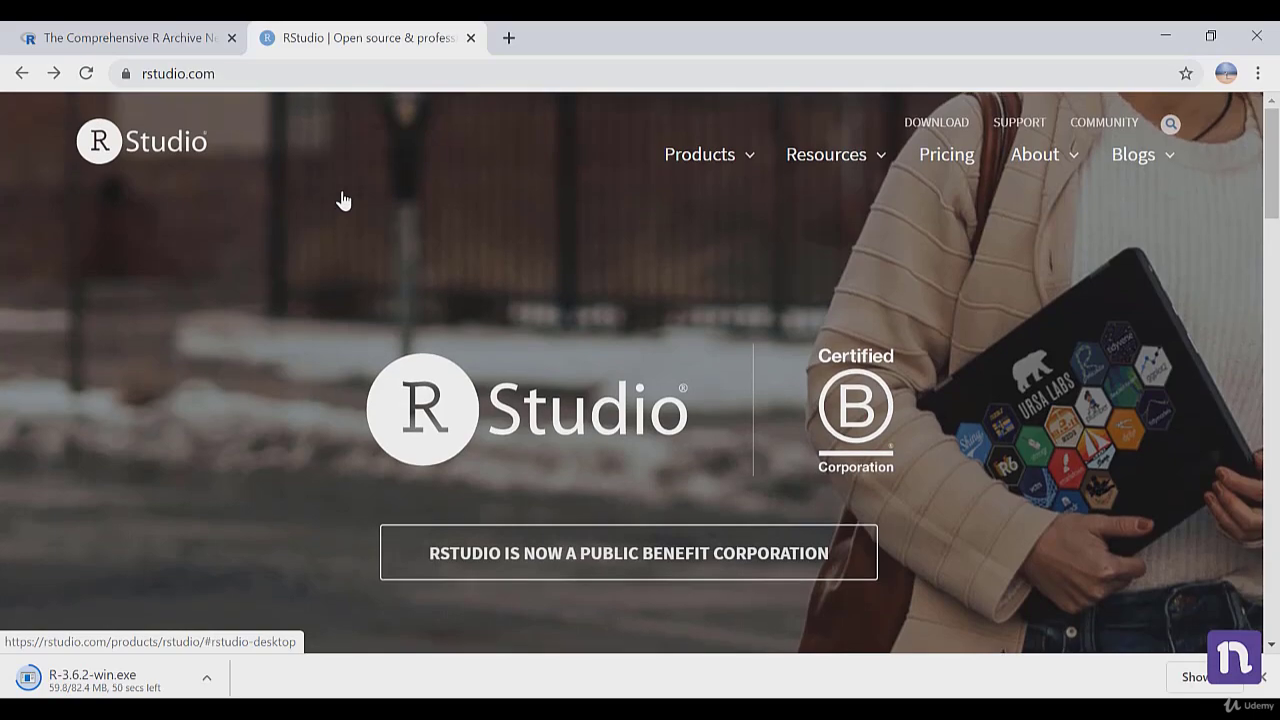
Open the RStudio download page and choose the free, open-source RStudio Desktop edition.
left_click(950, 128)
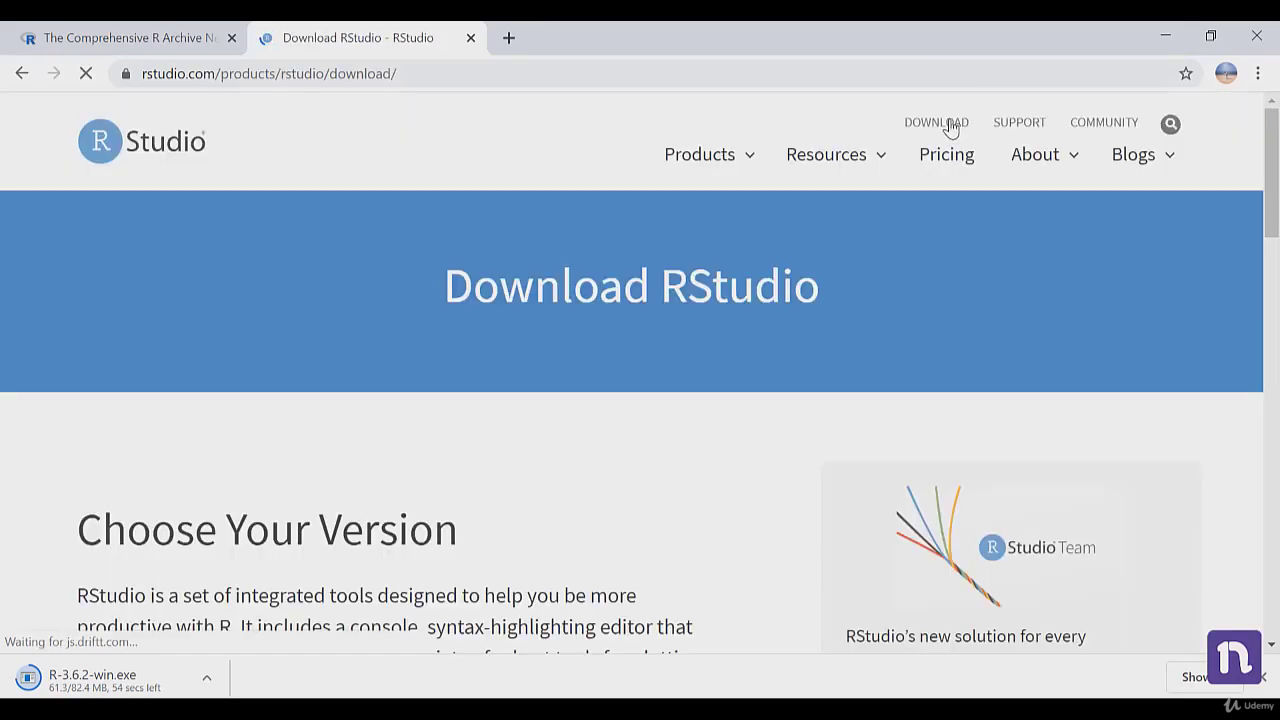
scroll(626, 394, "down", 15)
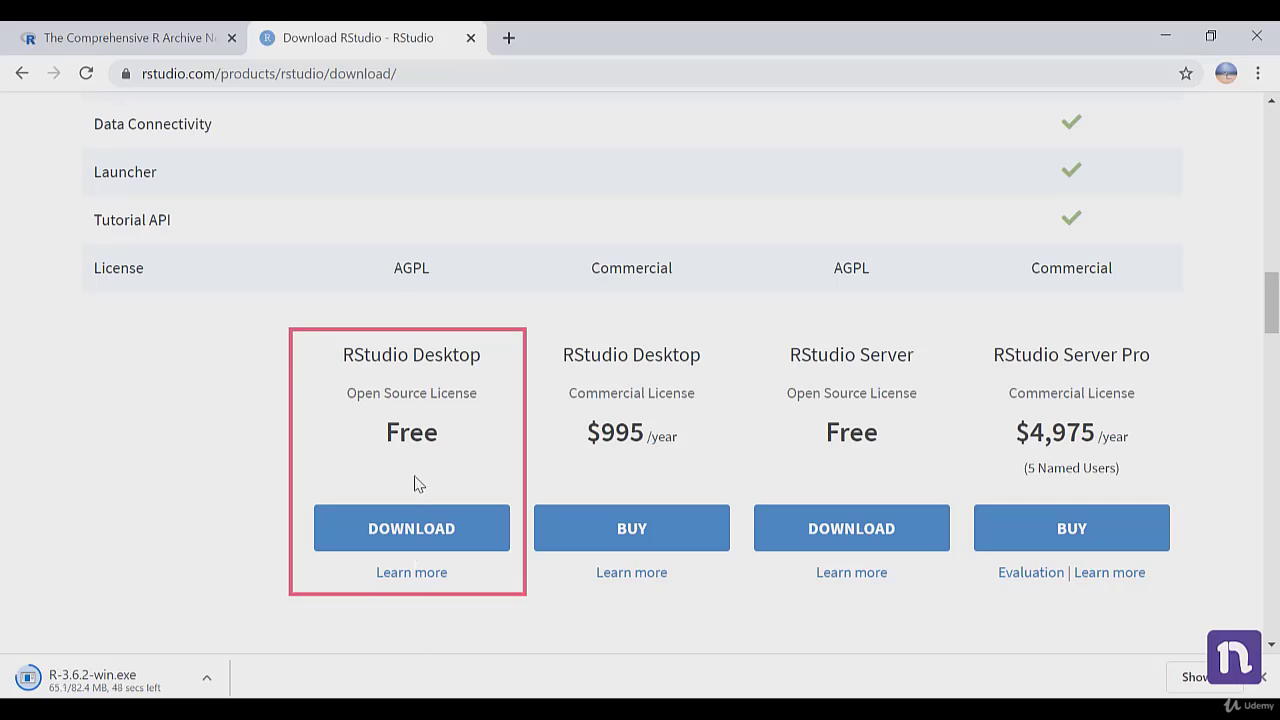
left_click(429, 528)
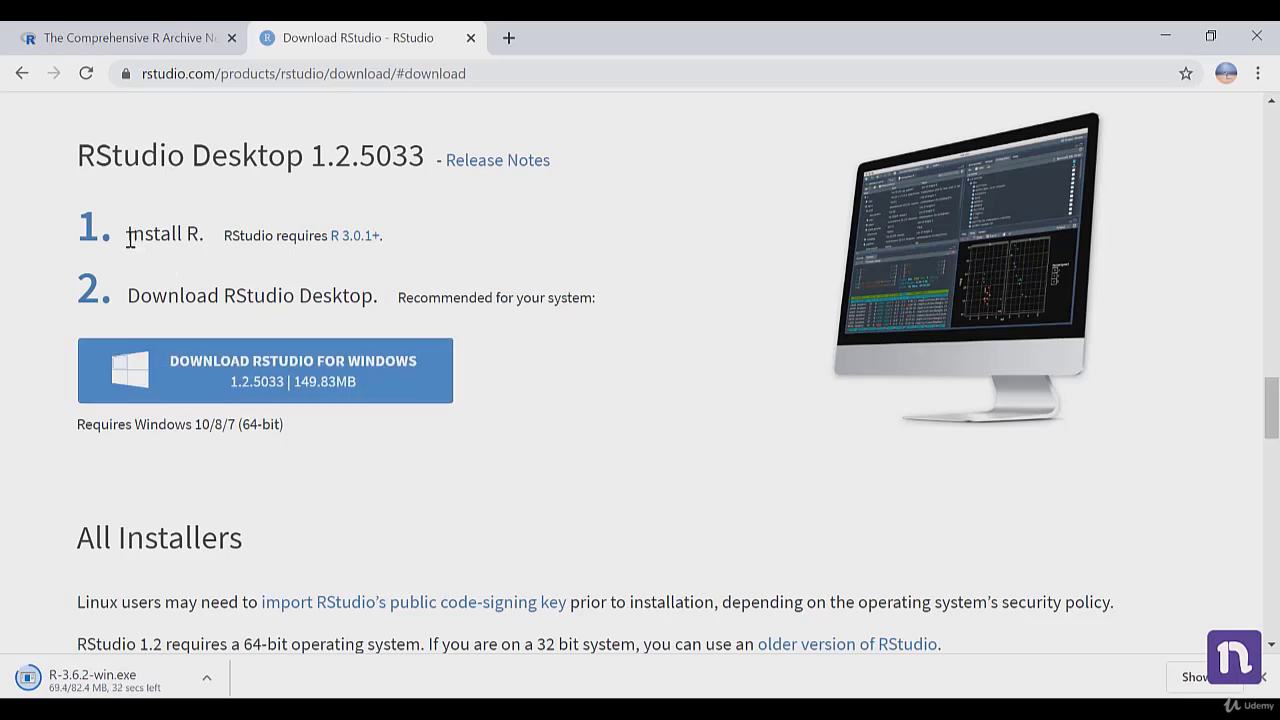
Review the R installation requirement and download RStudio-1.2.5033.exe for Windows 10/8/7 from the list of all installers.
left_click_drag(128, 243, 420, 254)
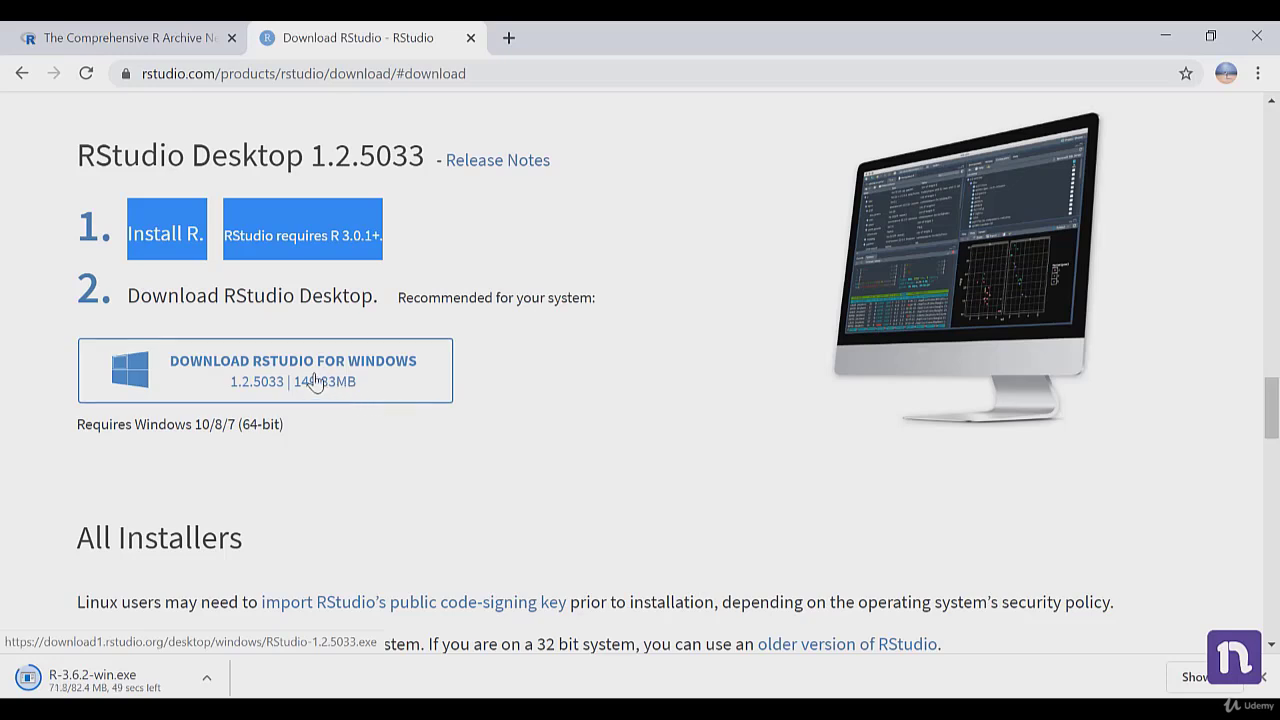
scroll(315, 382, "down", 5)
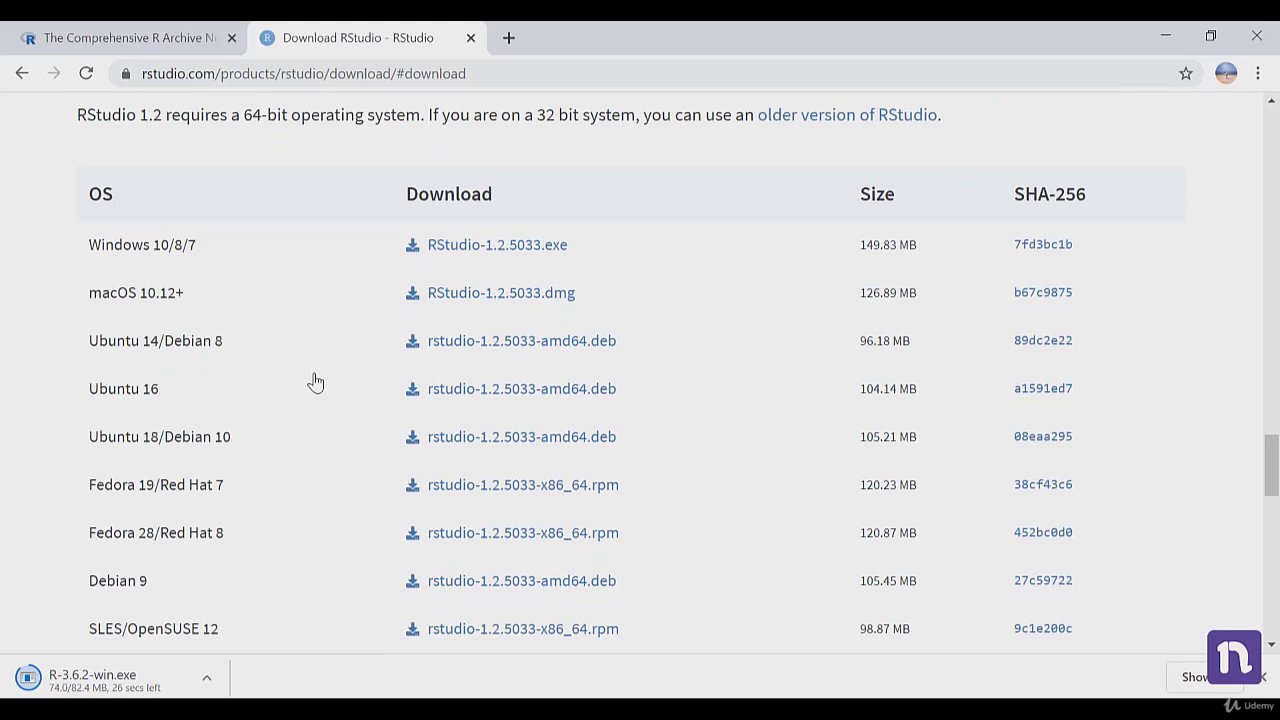
scroll(315, 382, "down", 1)
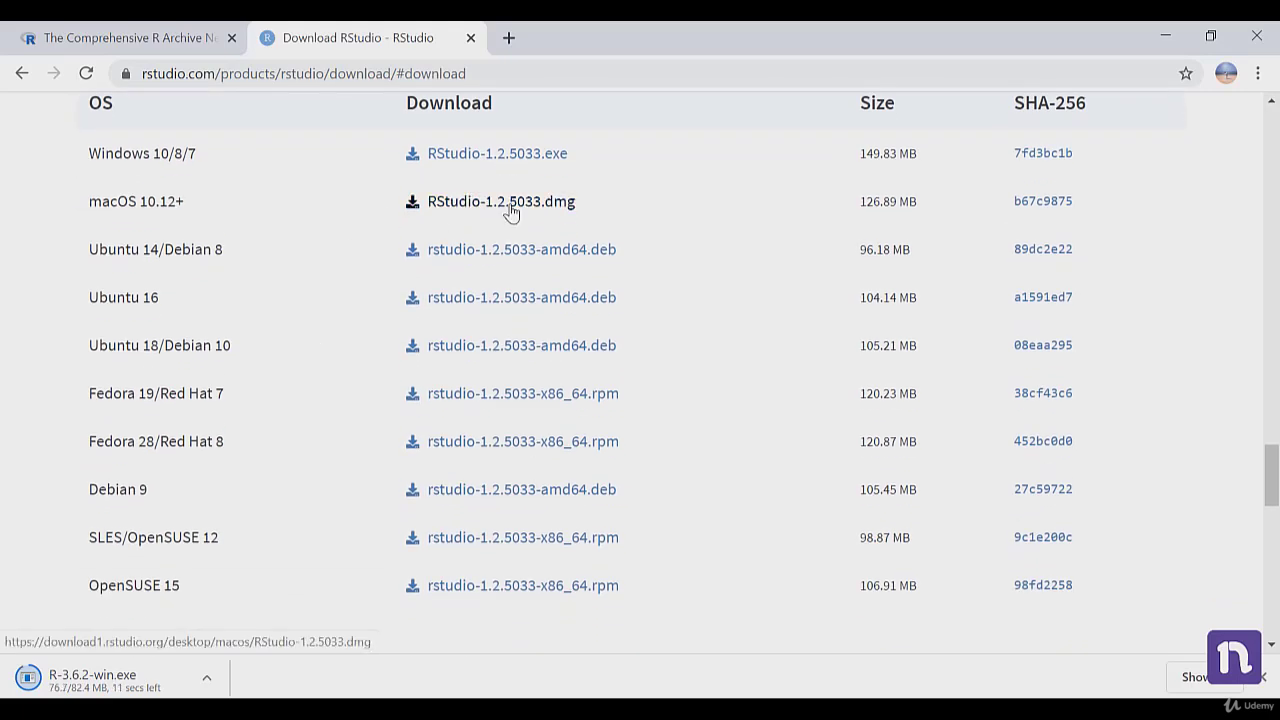
left_click(500, 155)
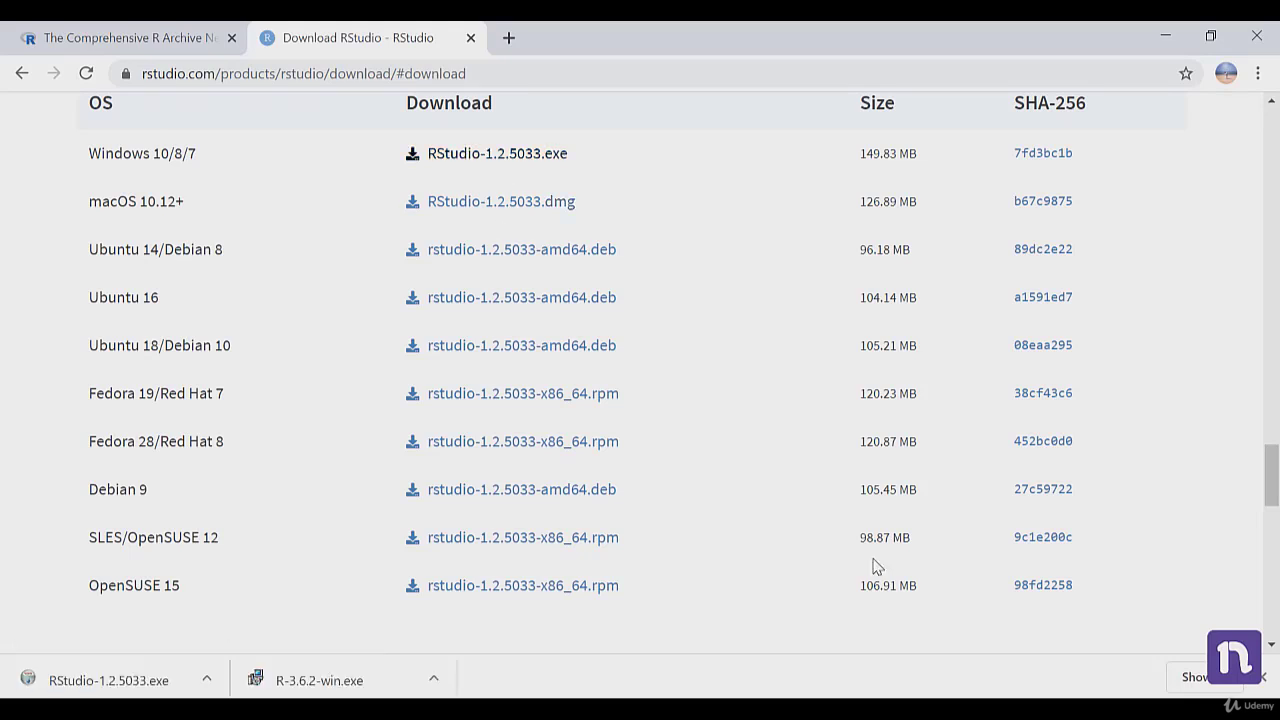
Start the R 3.6.2 setup in English and accept the license information, default destination folder and all default components.
left_click(336, 688)
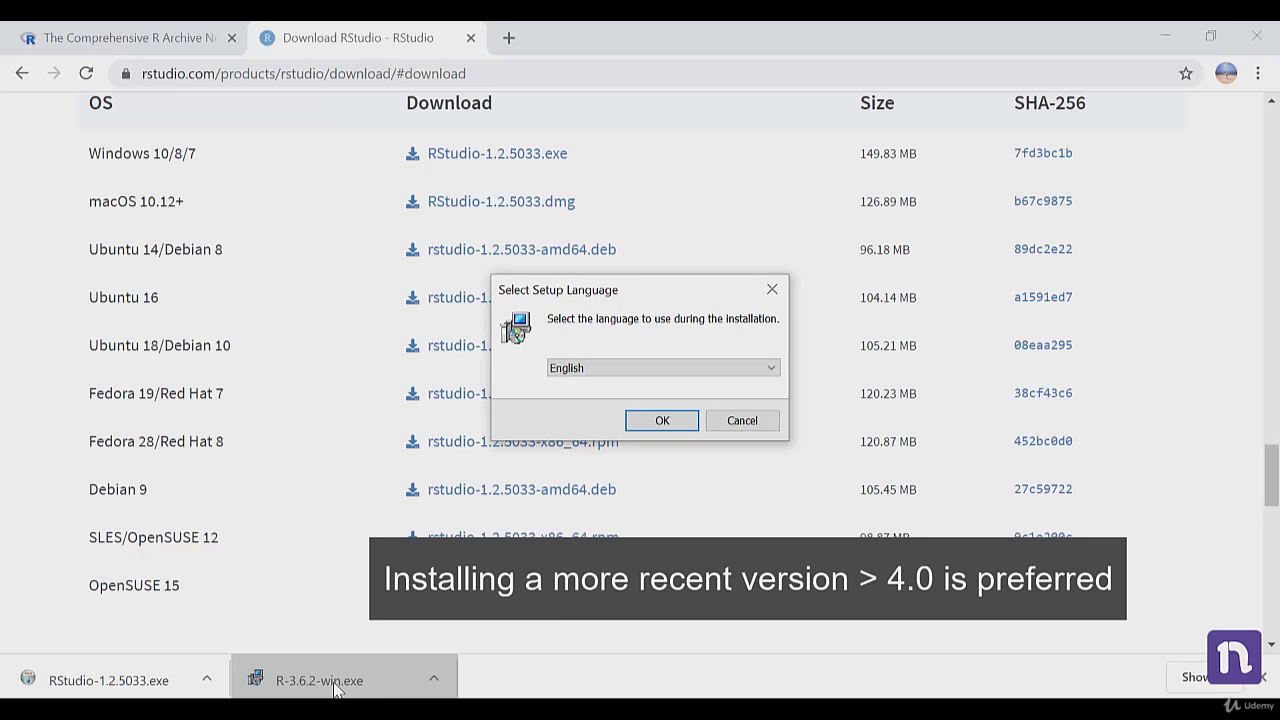
left_click(651, 417)
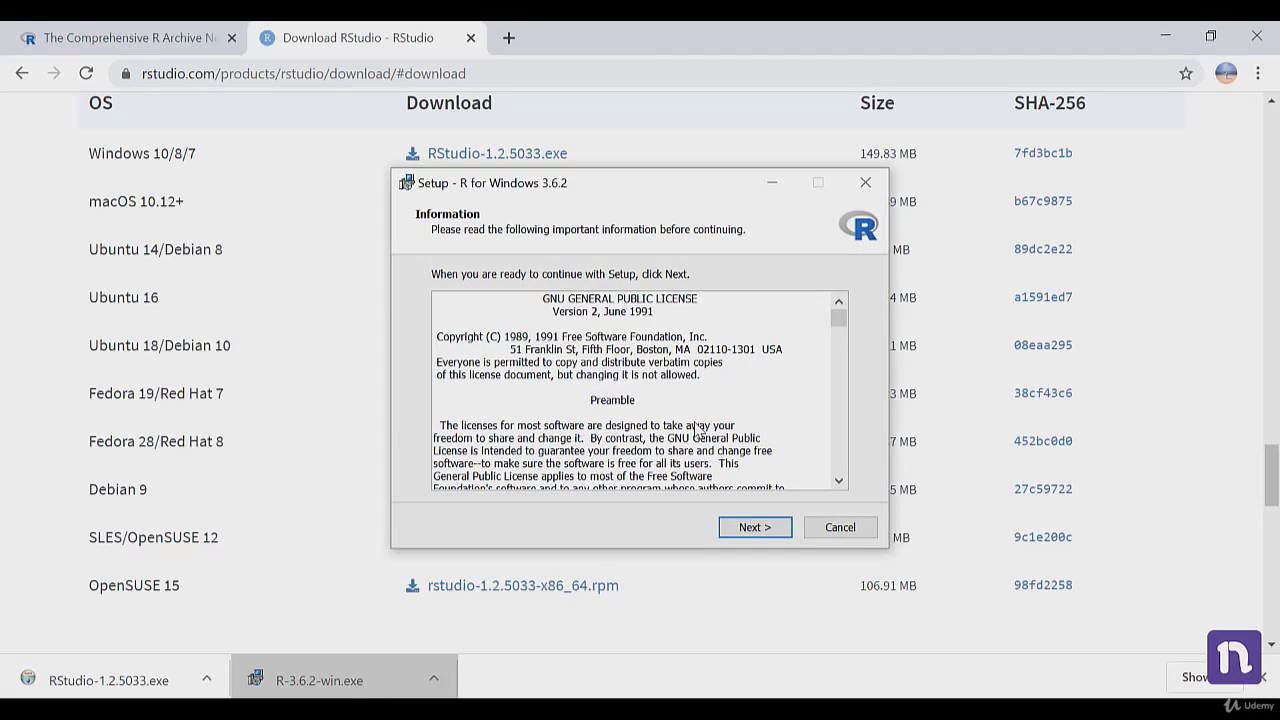
left_click(752, 530)
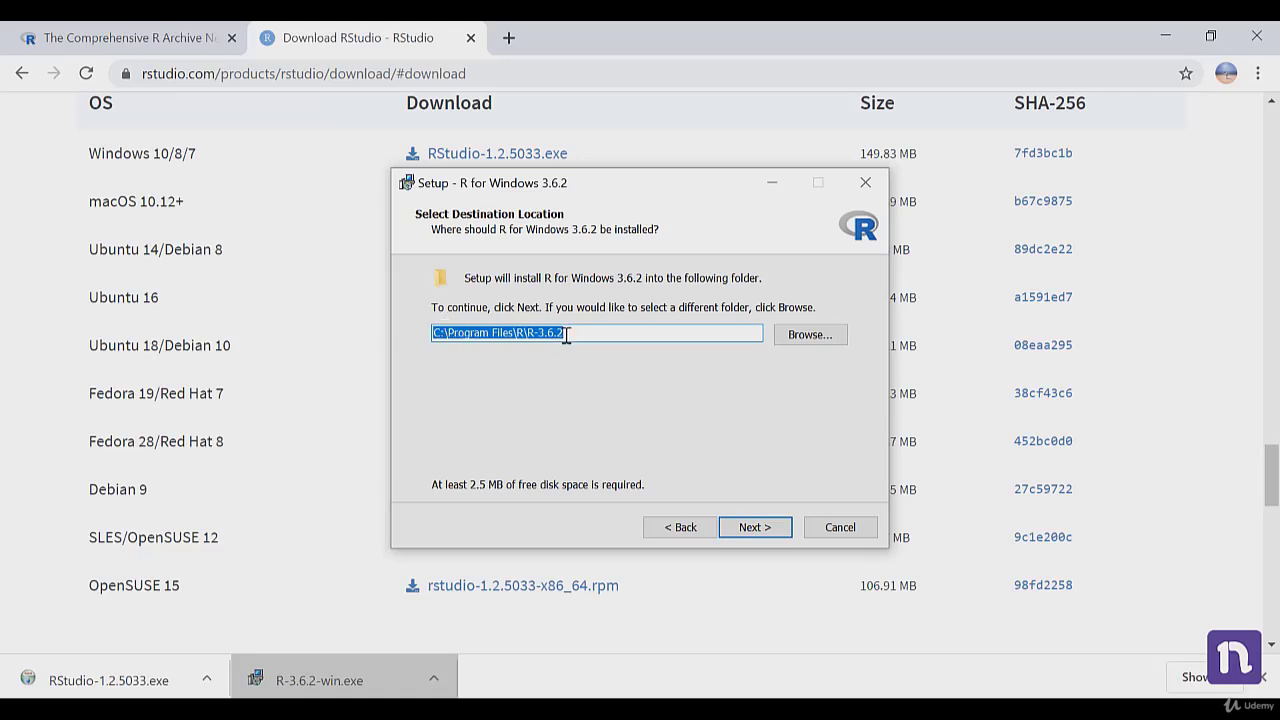
left_click(766, 530)
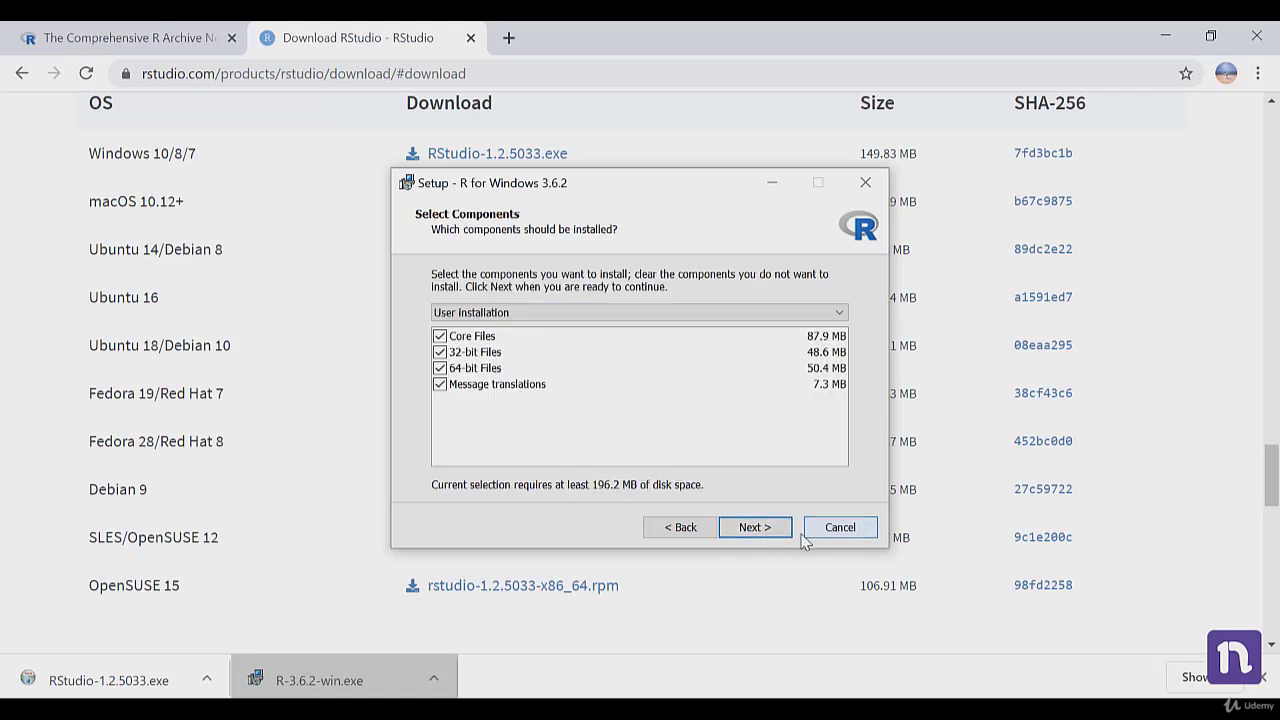
left_click(776, 533)
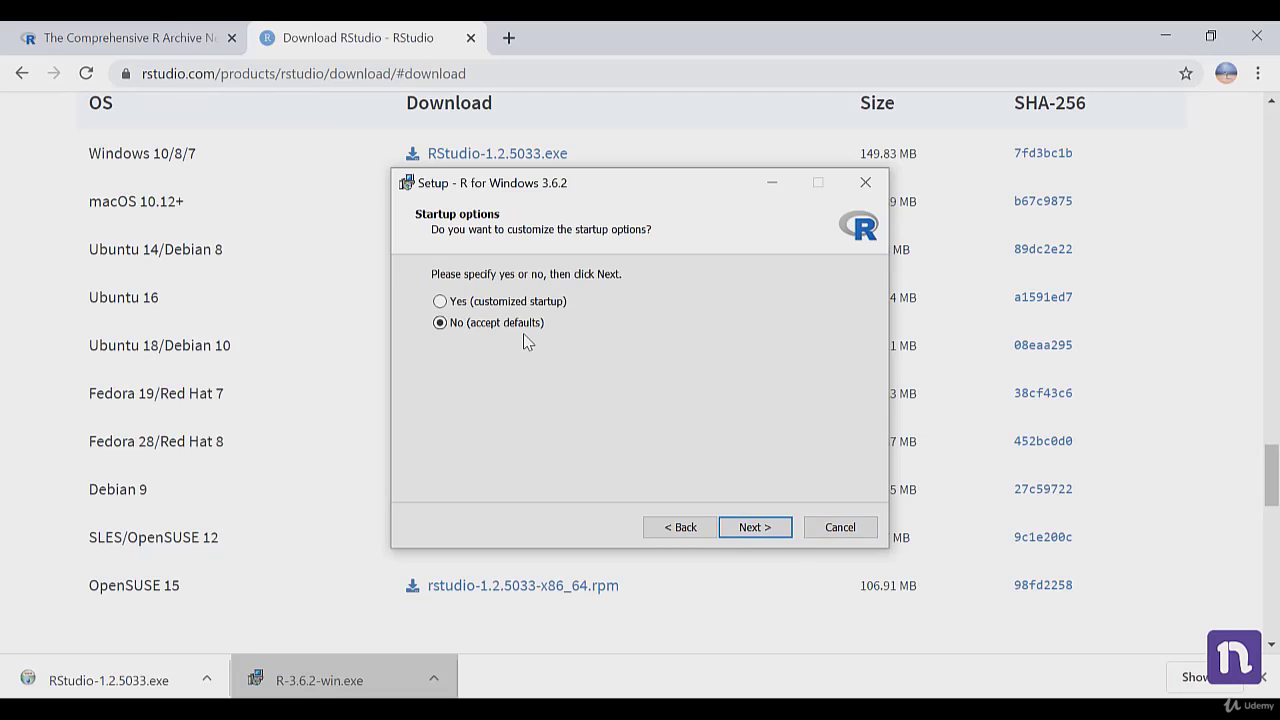
Choose customized startup with the MDI display mode and HTML help, and complete the R installation.
left_click(472, 305)
left_click(757, 527)
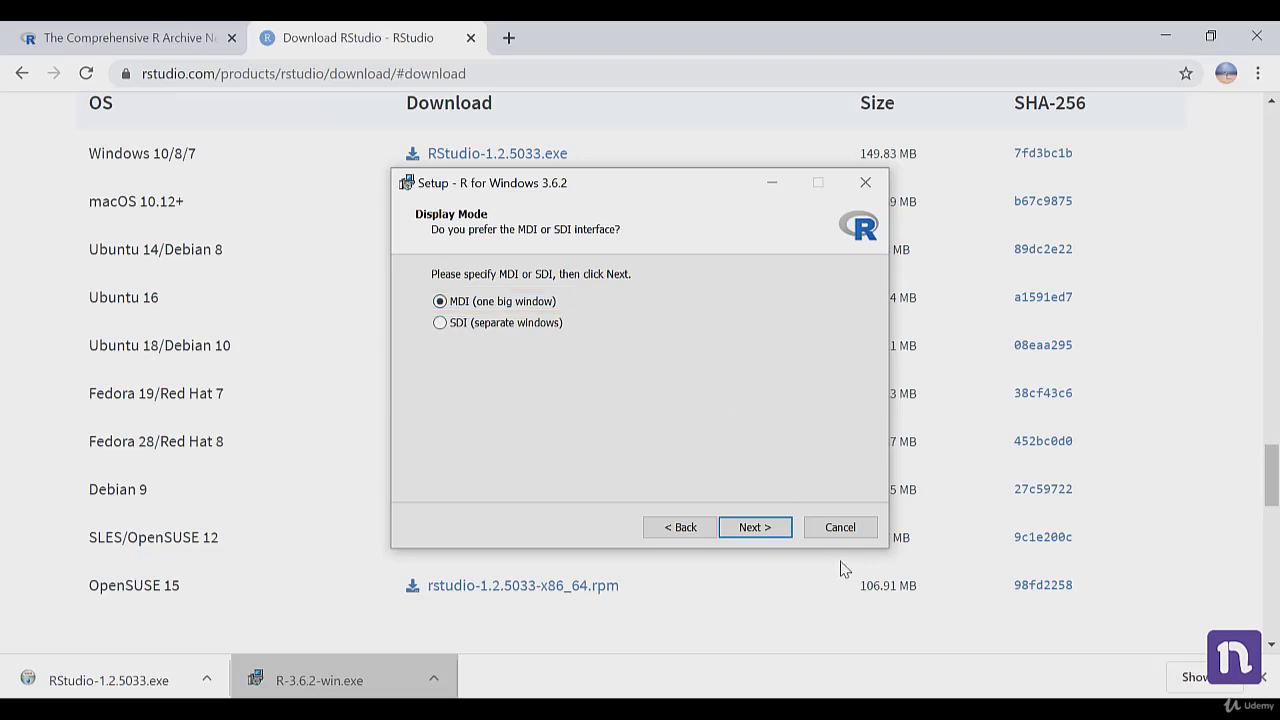
left_click(767, 534)
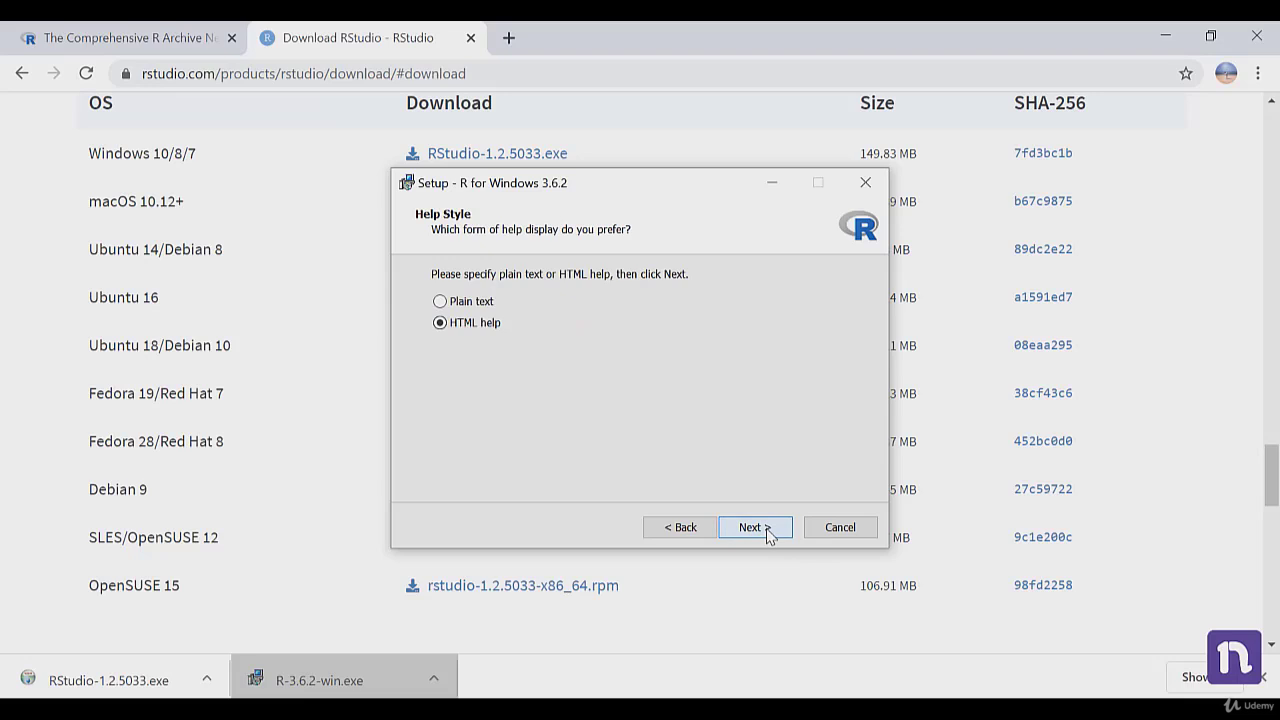
left_click(767, 534)
left_click(768, 534)
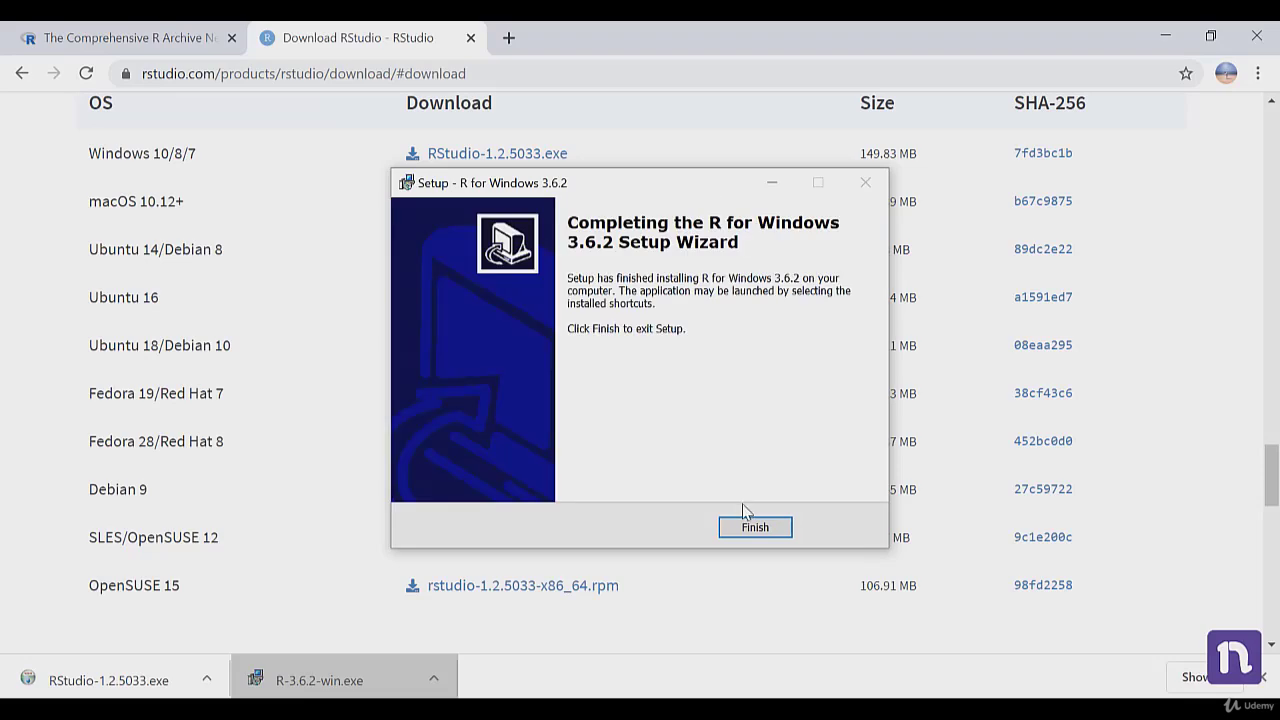
left_click(767, 532)
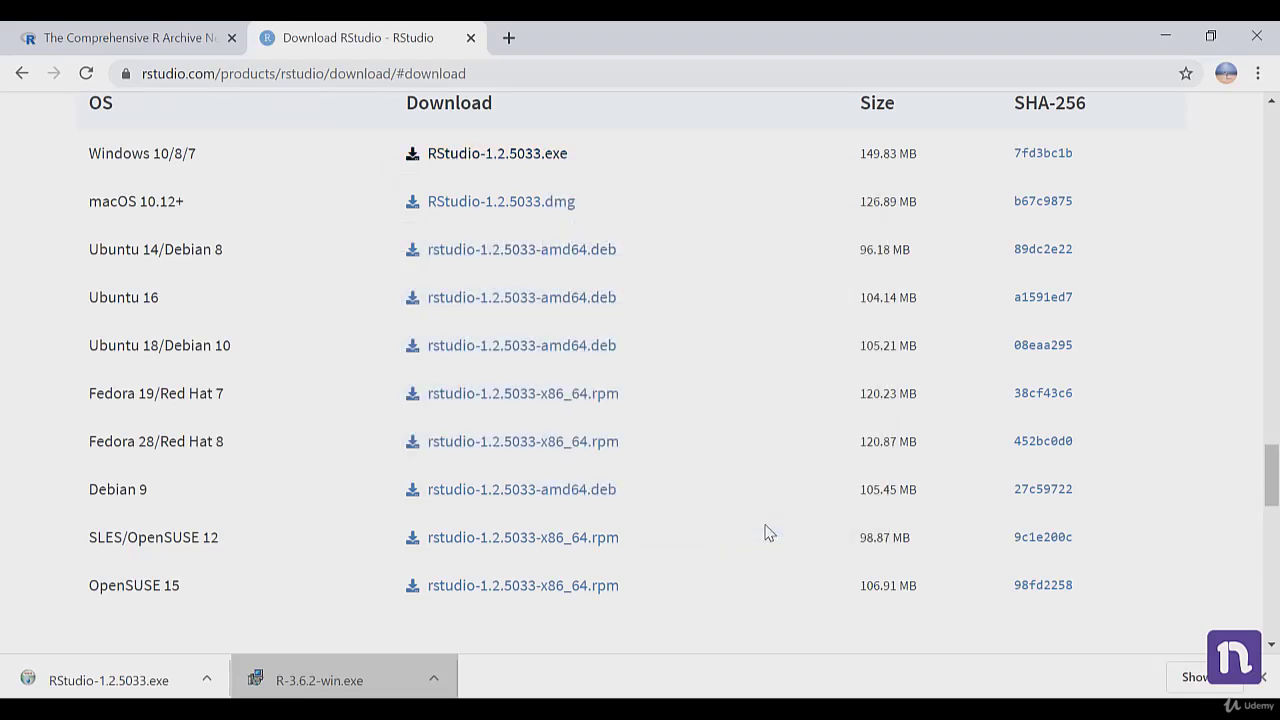
Launch R x64 3.6.2 and shift the R Console window slightly inward from the corner.
key("super")
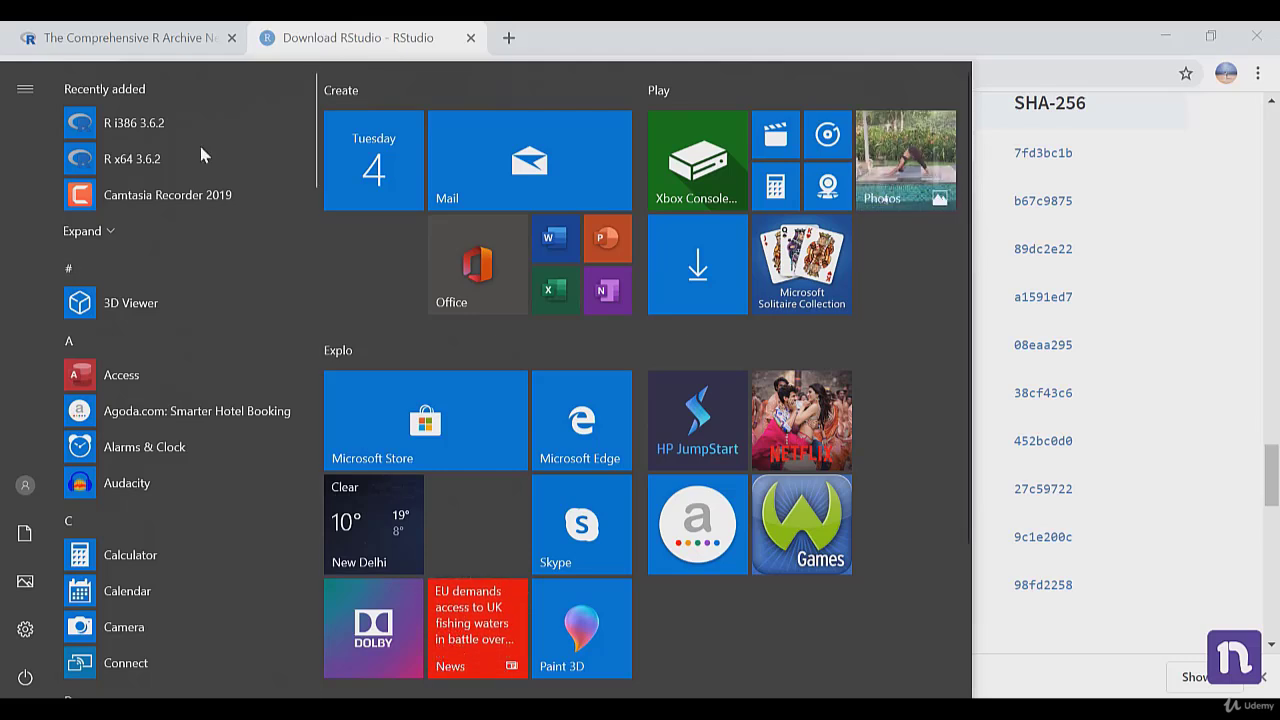
left_click(160, 162)
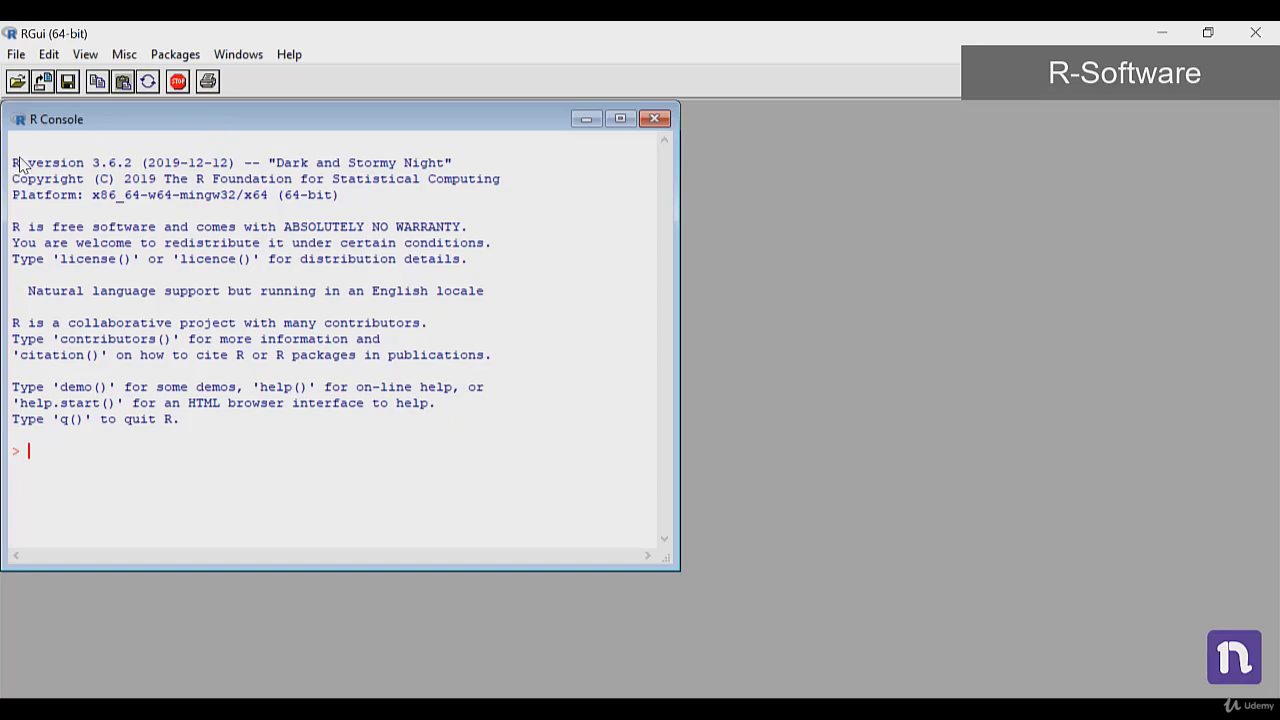
left_click_drag(13, 163, 432, 463)
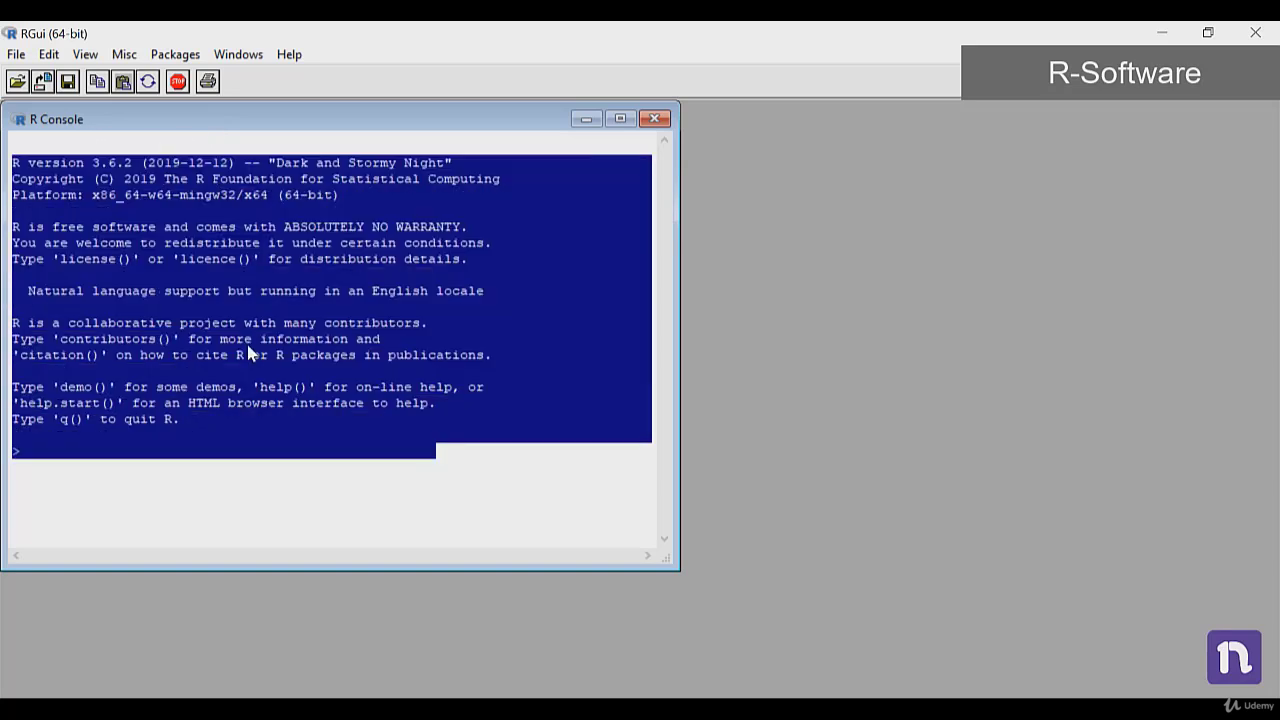
left_click(250, 354)
left_click_drag(138, 123, 168, 134)
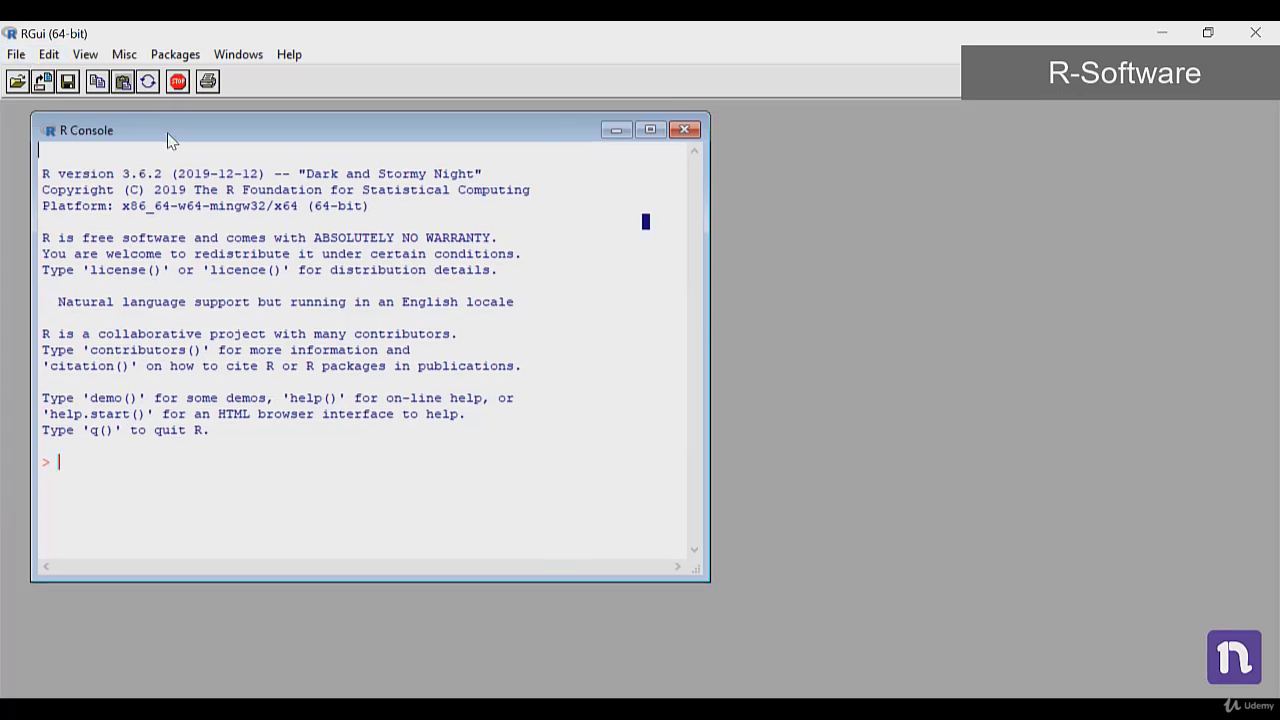
Create a new R script and reposition its editor window so the R Console stays partly visible beside it.
left_click(16, 54)
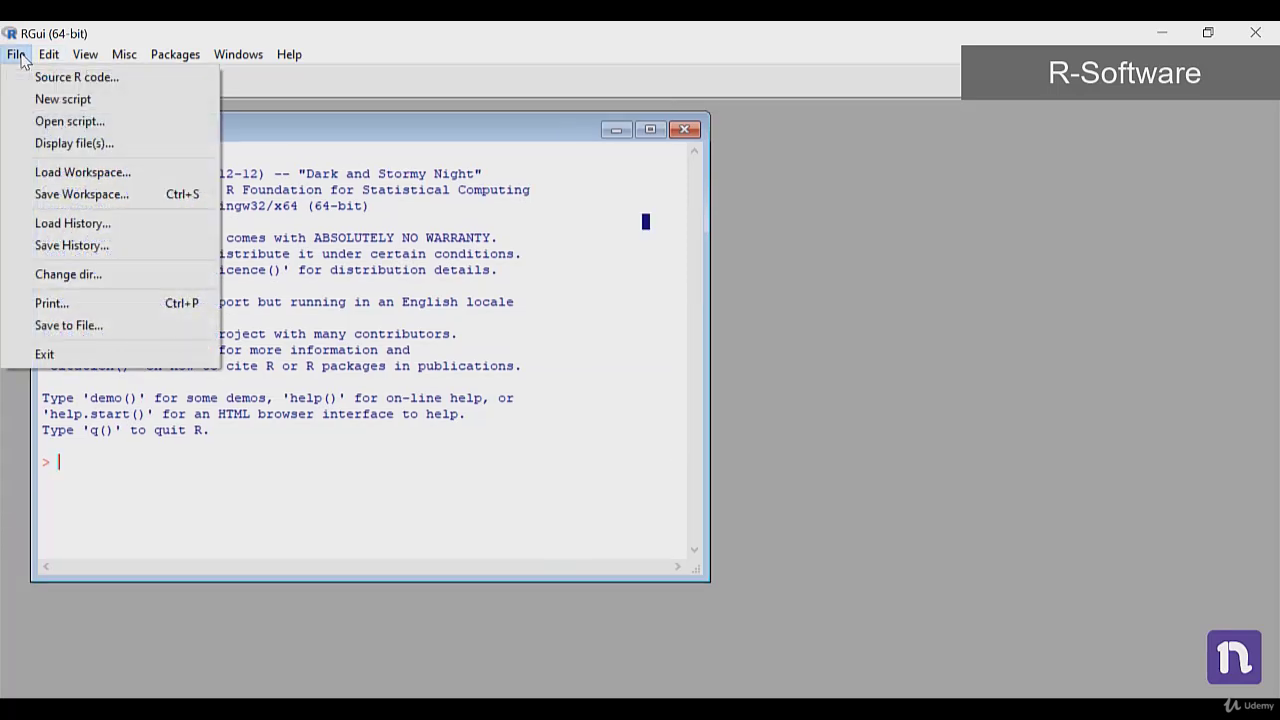
left_click(86, 100)
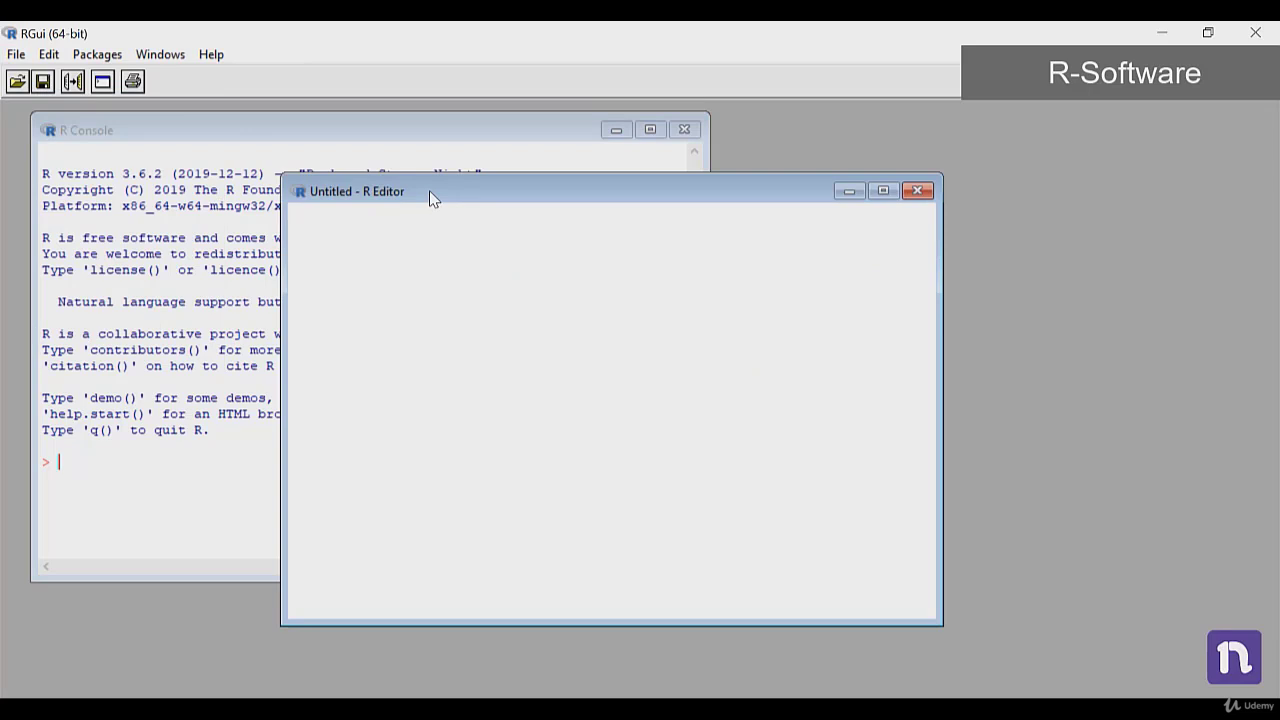
left_click_drag(431, 197, 606, 213)
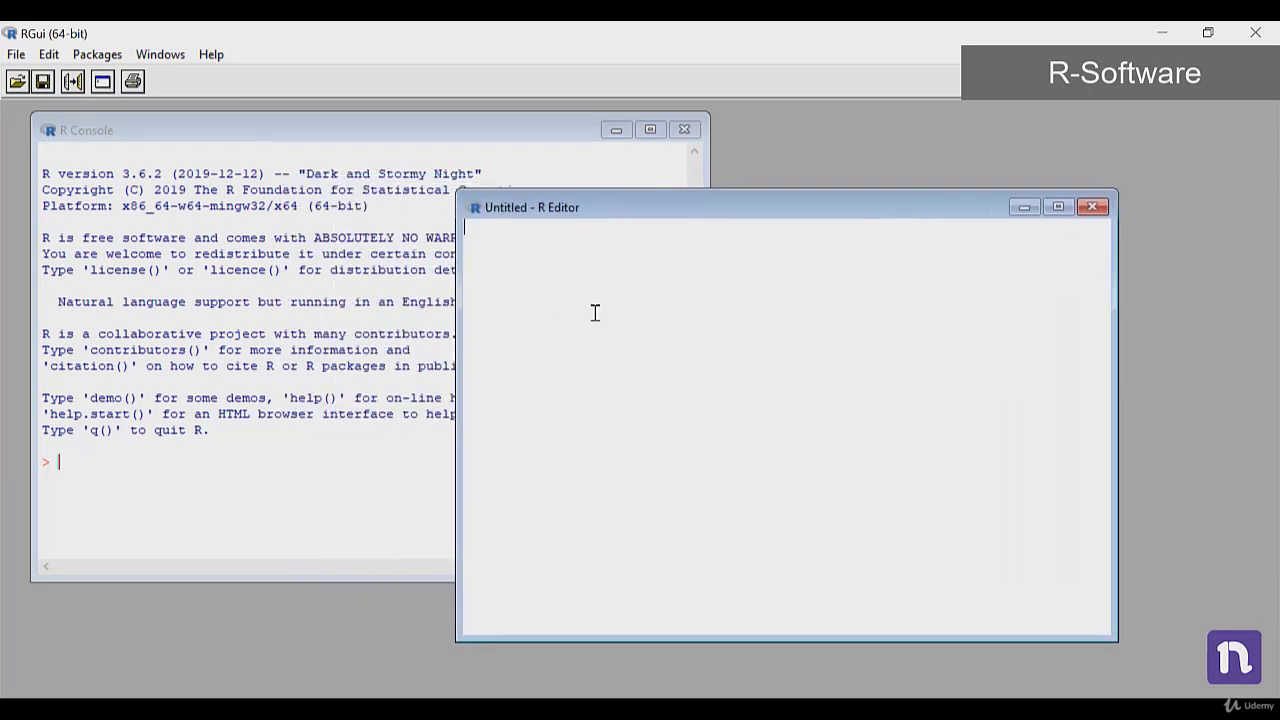
left_click(328, 279)
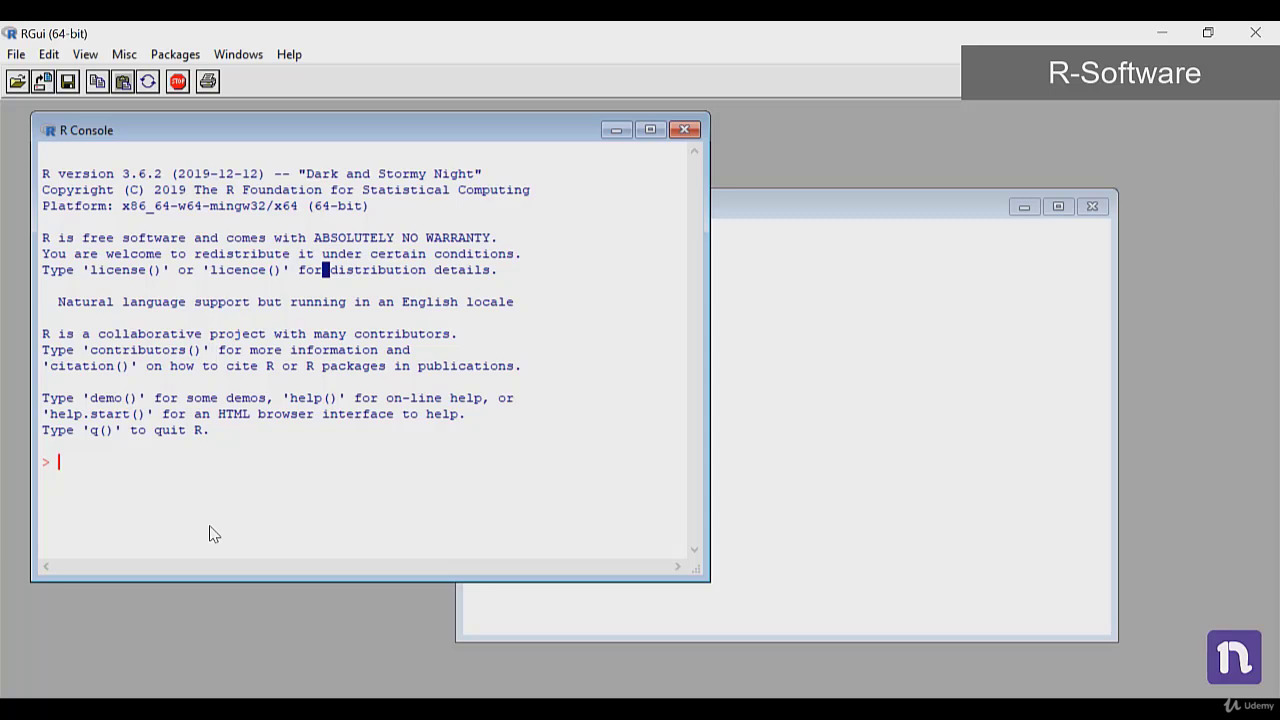
left_click(853, 370)
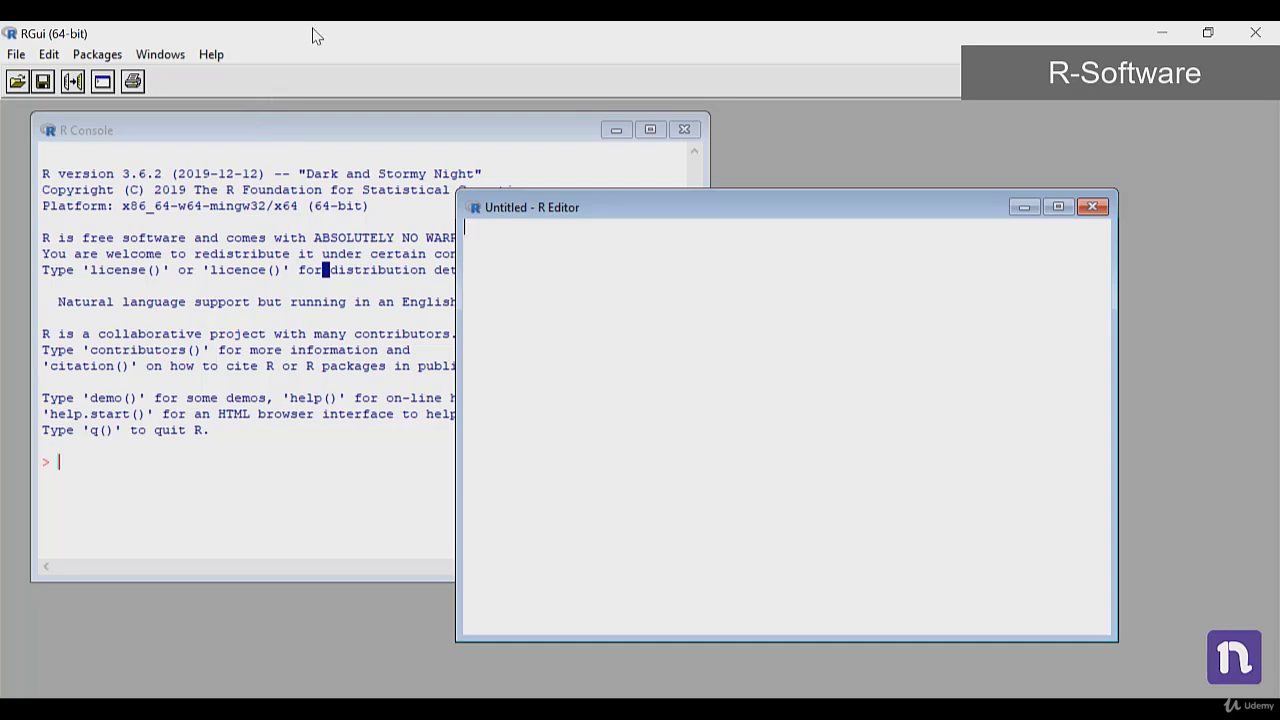
left_click(307, 146)
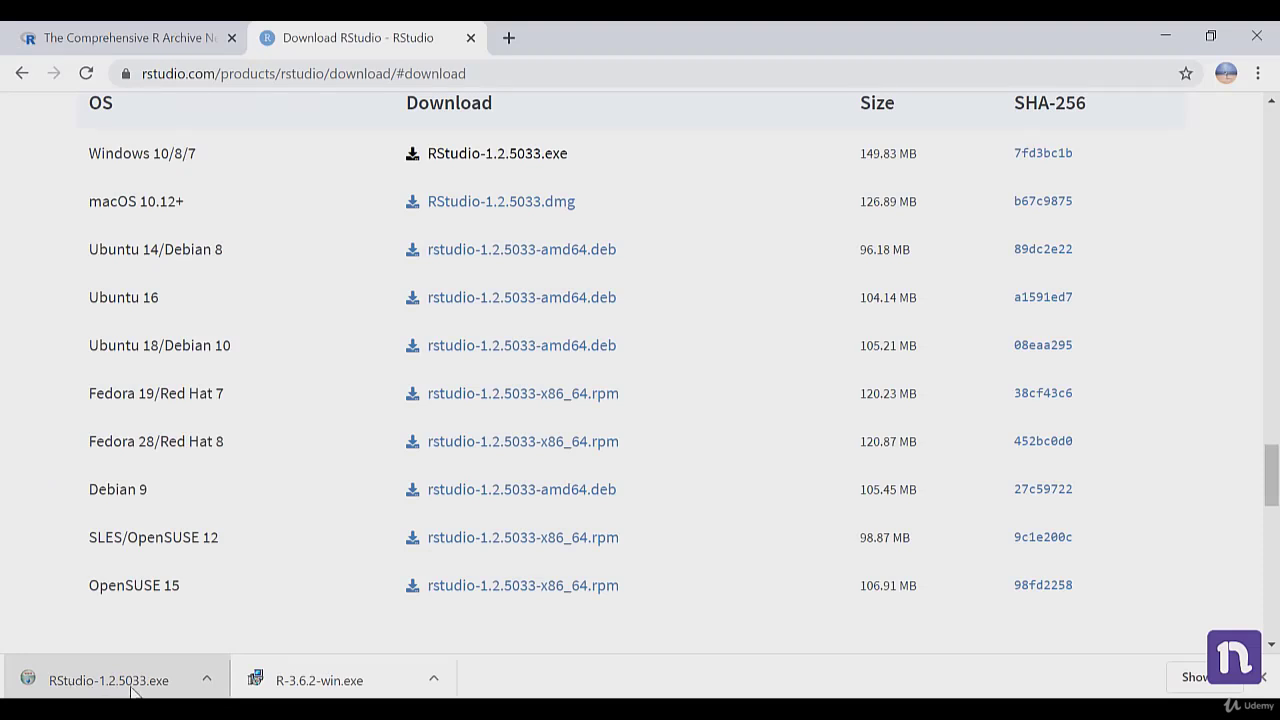
Run the downloaded RStudio-1.2.5033.exe setup and install RStudio in C:\Program Files\RStudio with the remaining defaults, closing the setup when complete.
left_click(90, 682)
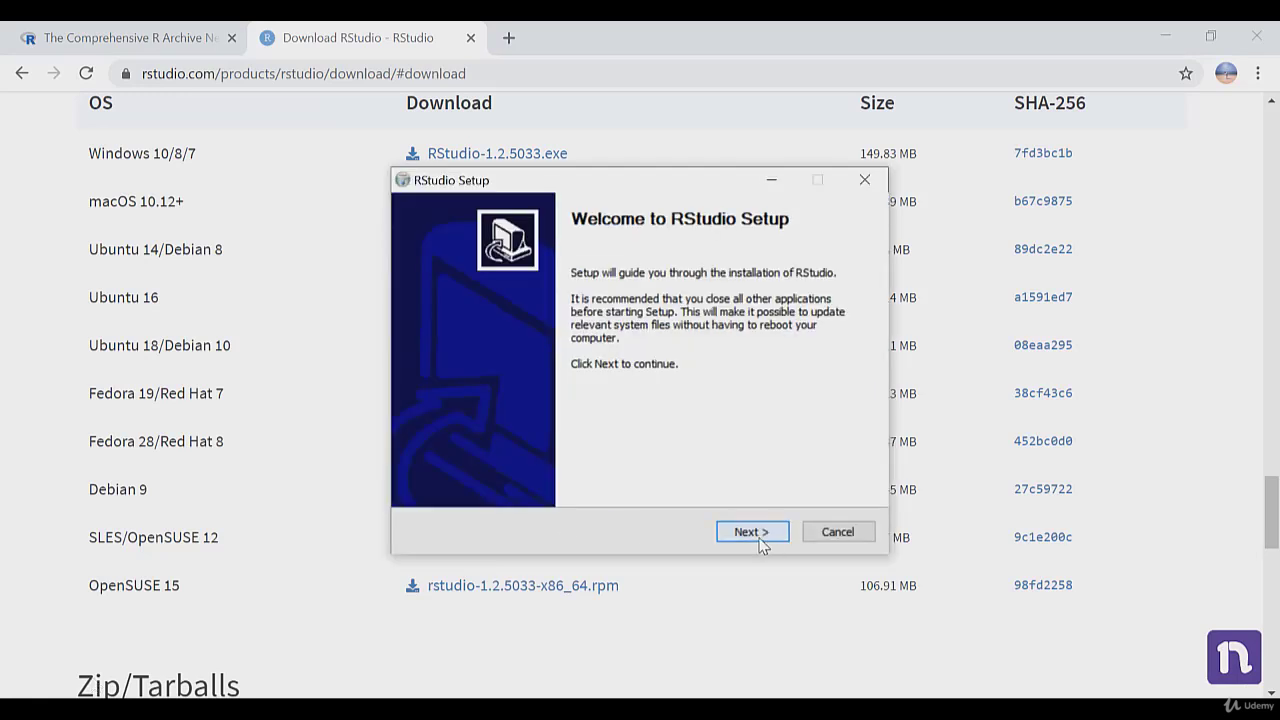
left_click(759, 539)
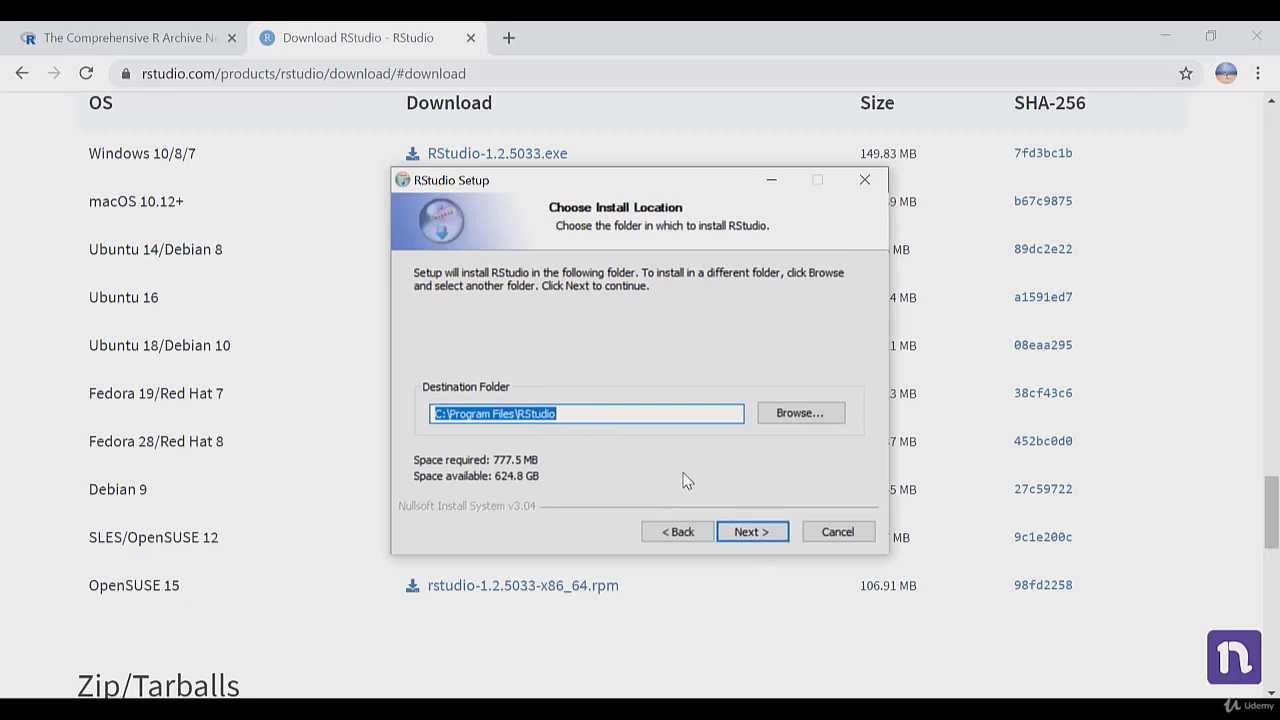
left_click(745, 536)
left_click(752, 532)
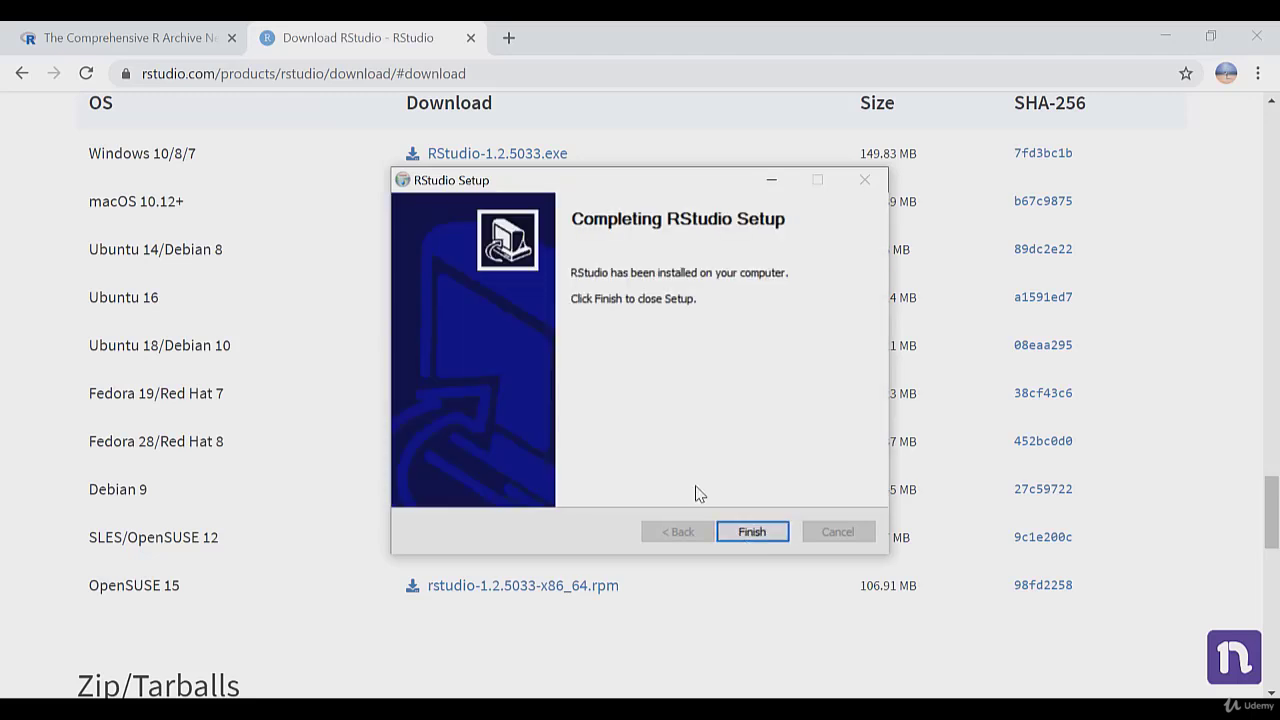
left_click(740, 532)
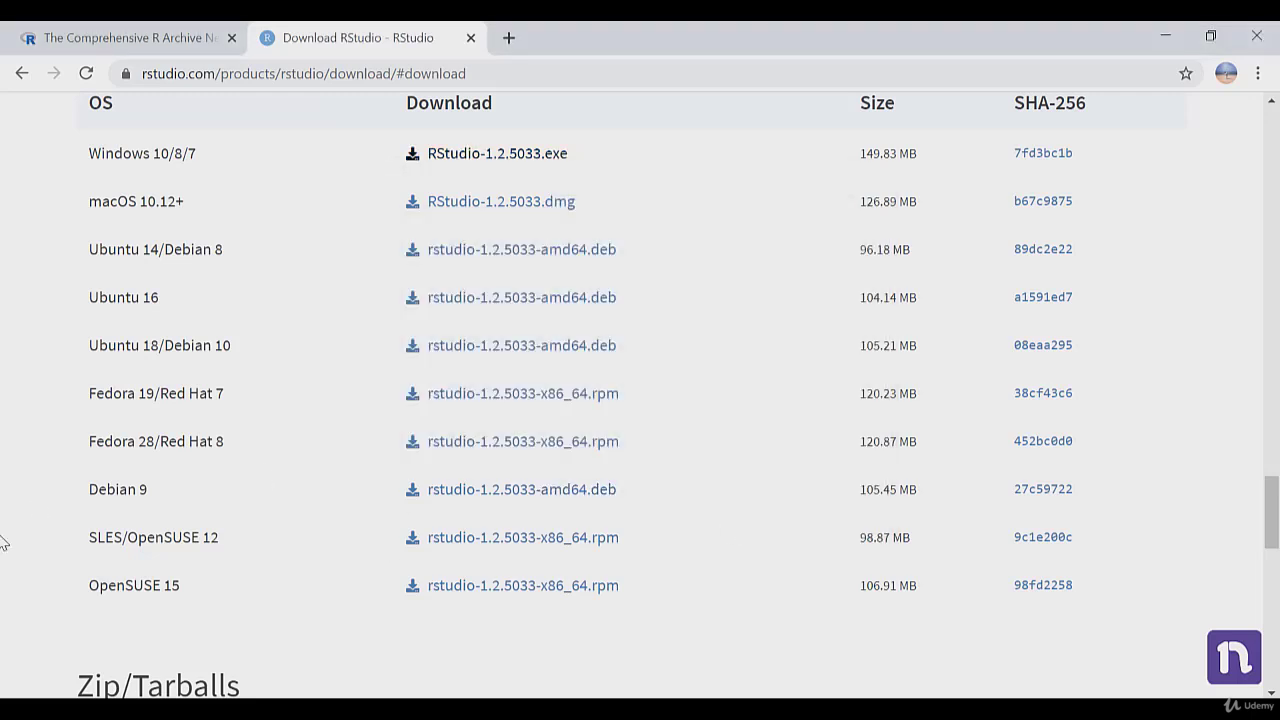
Launch the newly installed RStudio and maximize its window.
left_click(20, 700)
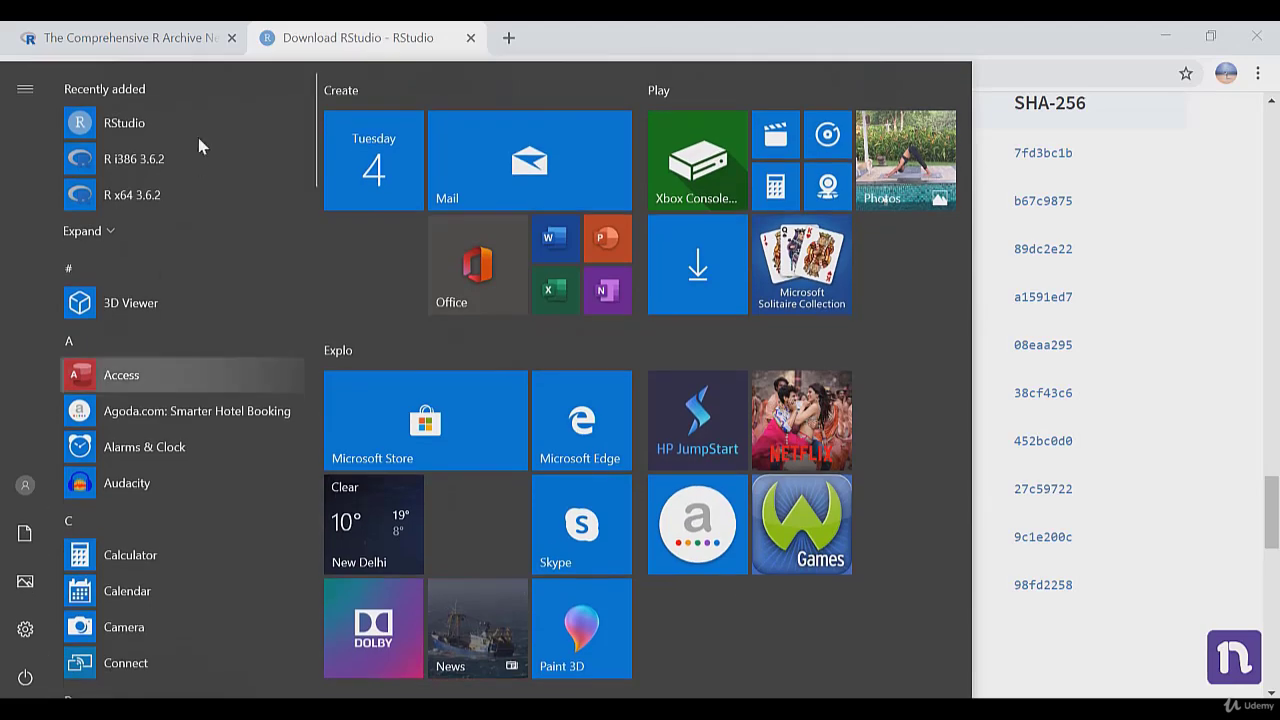
left_click(757, 38)
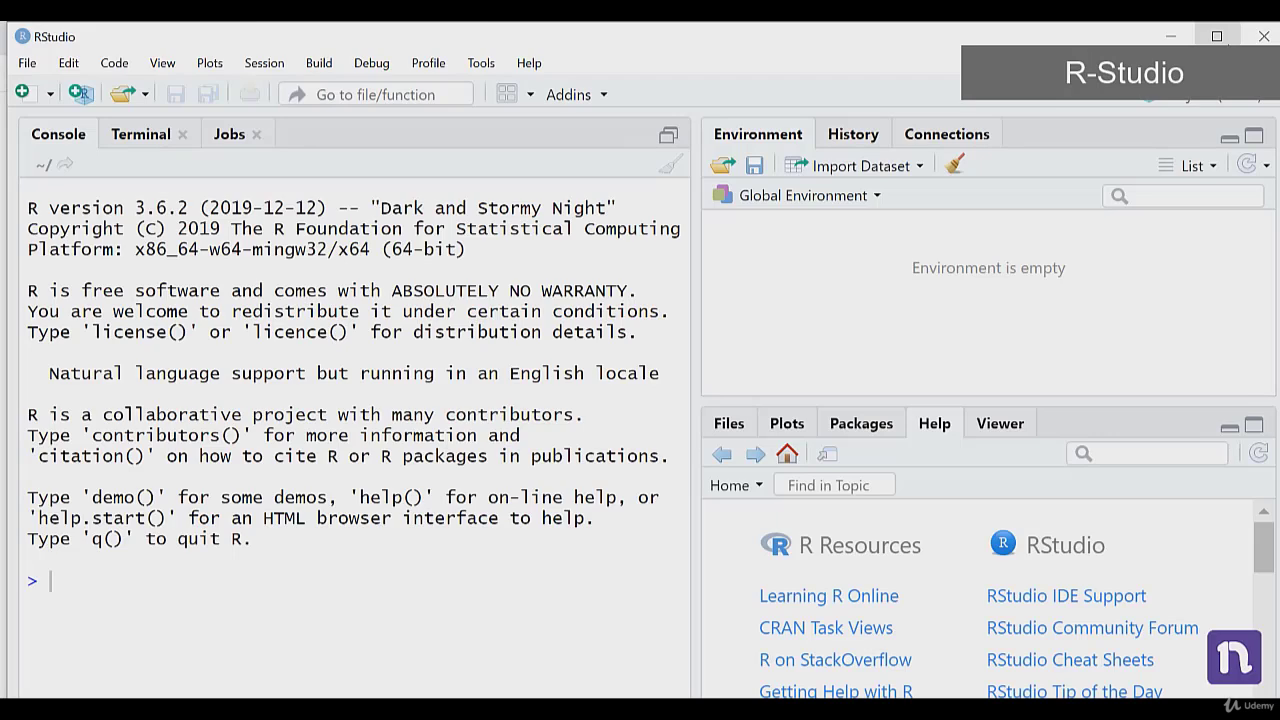
left_click(1217, 36)
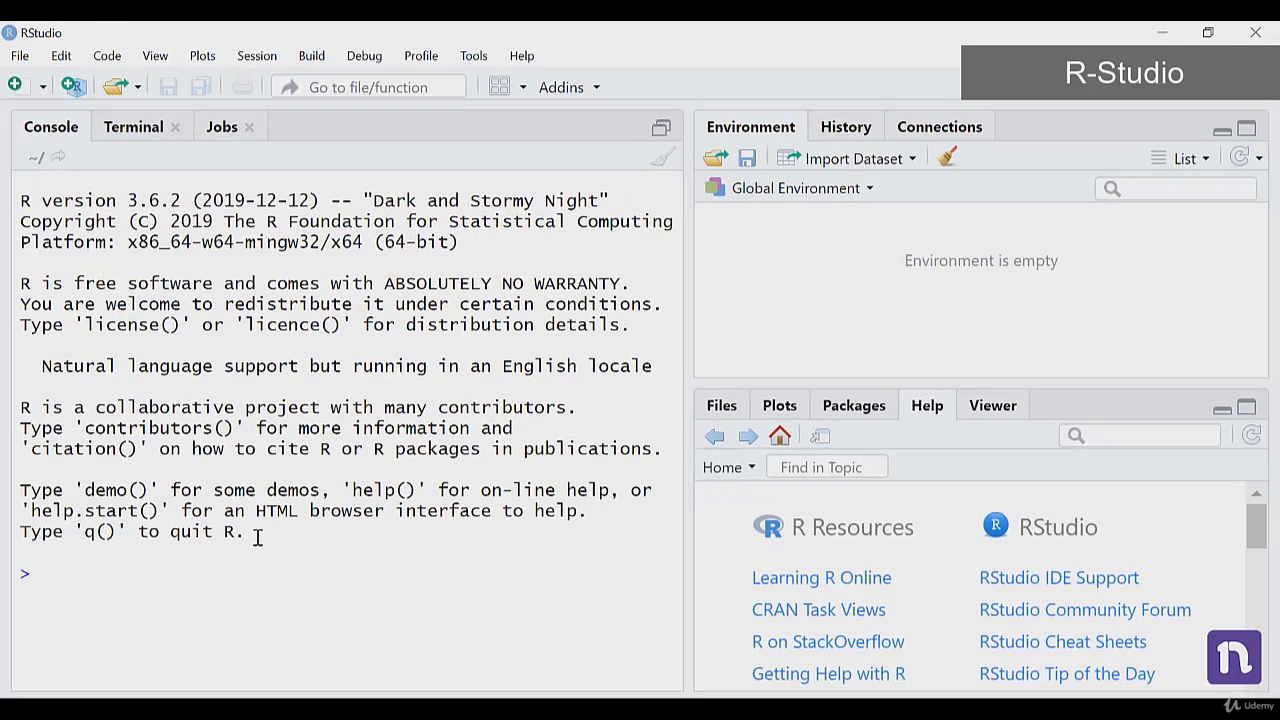
Create a new R Script file in RStudio so a source editor opens above the console.
left_click_drag(257, 534, 12, 221)
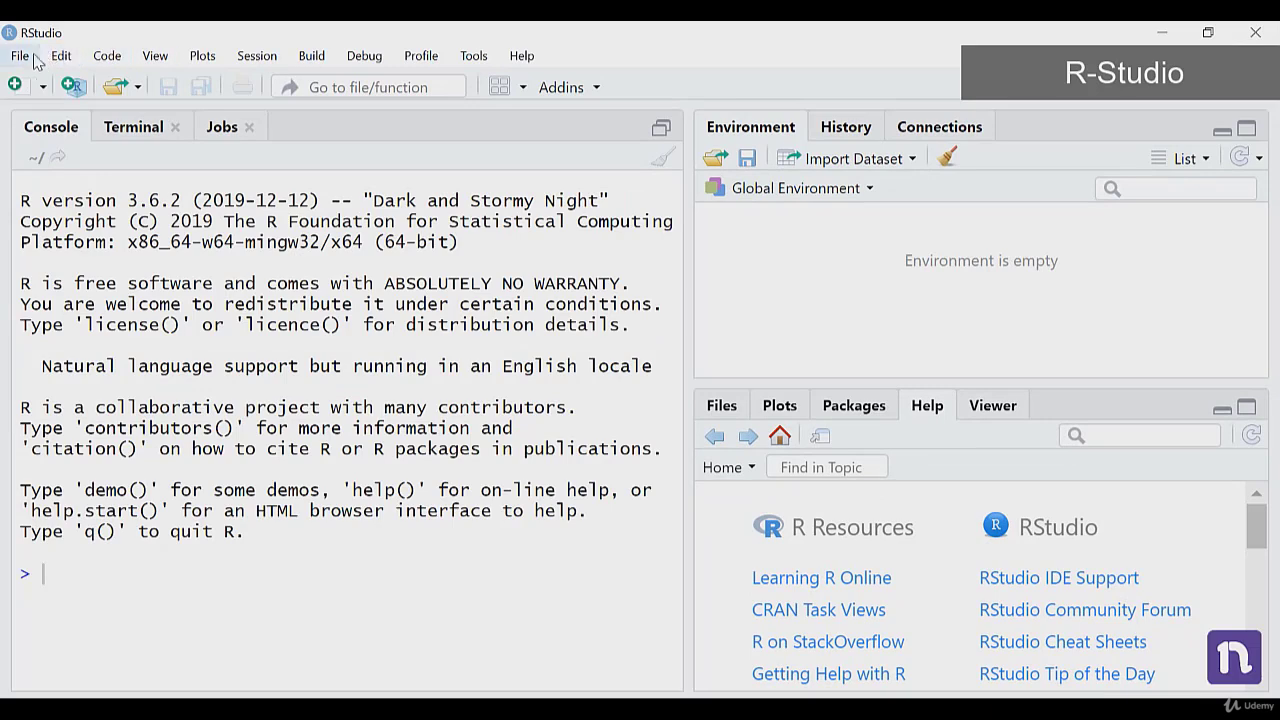
left_click(28, 60)
mouse_move(285, 80)
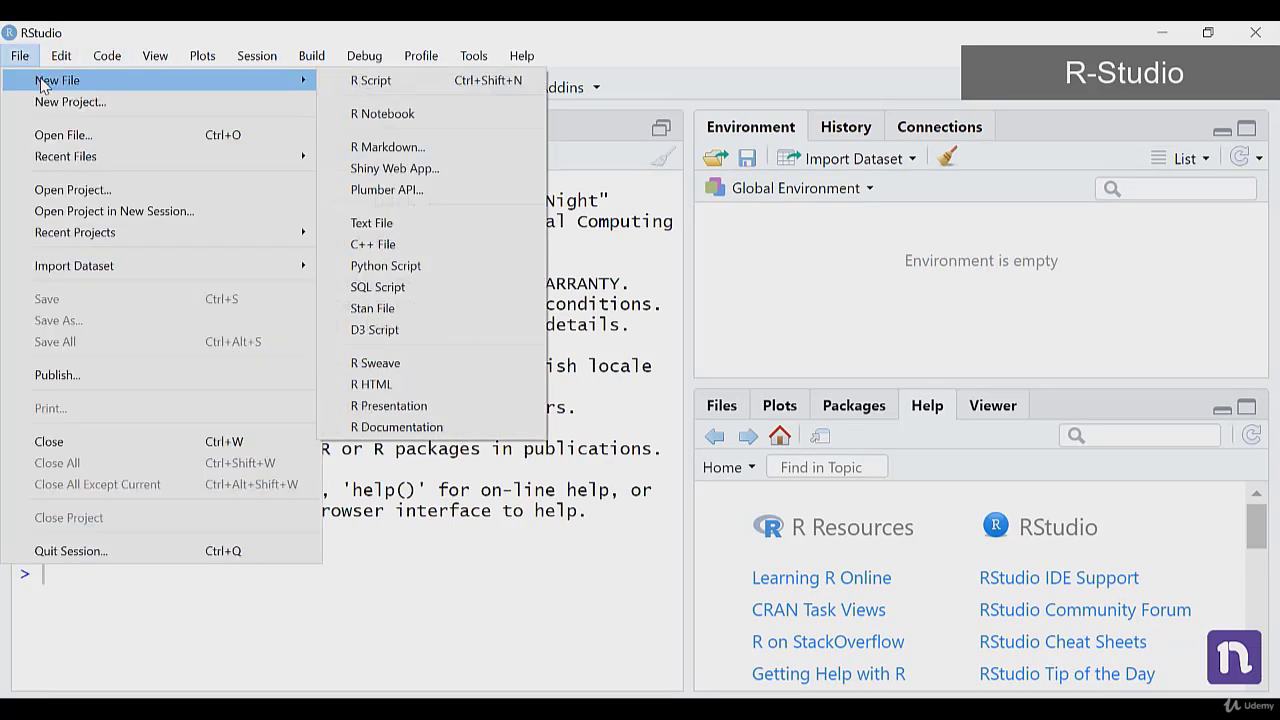
left_click(490, 86)
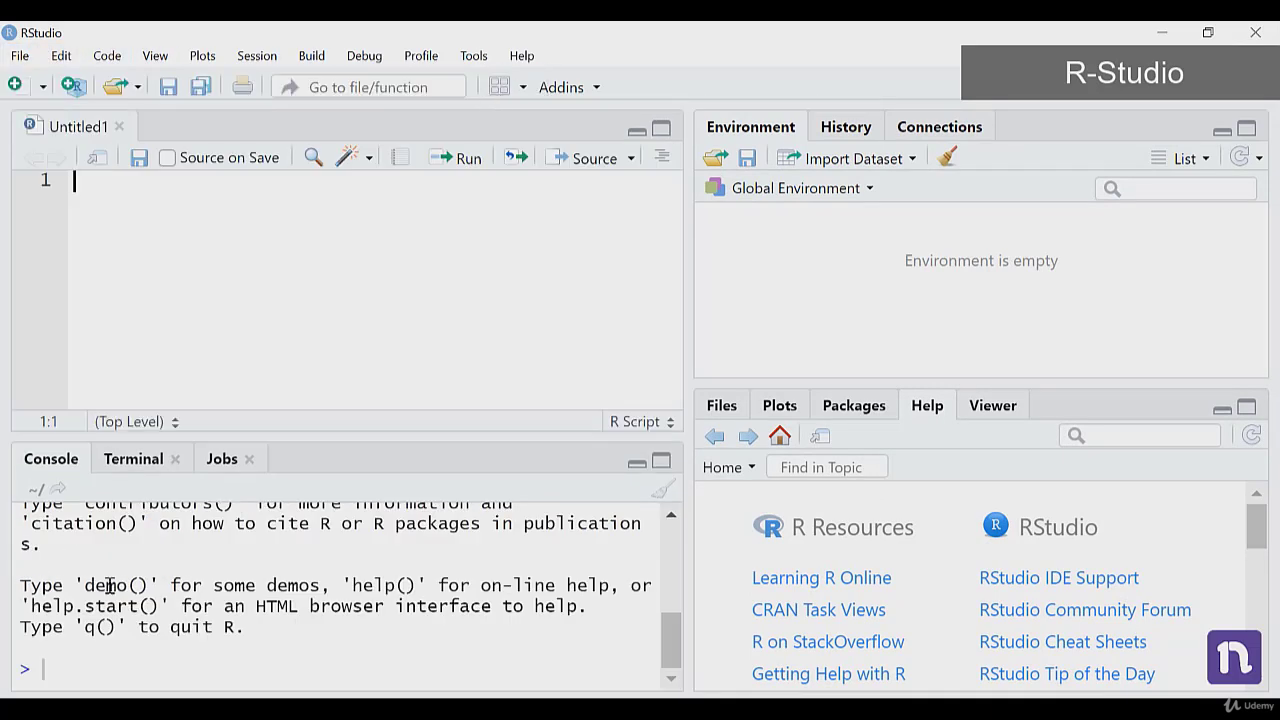